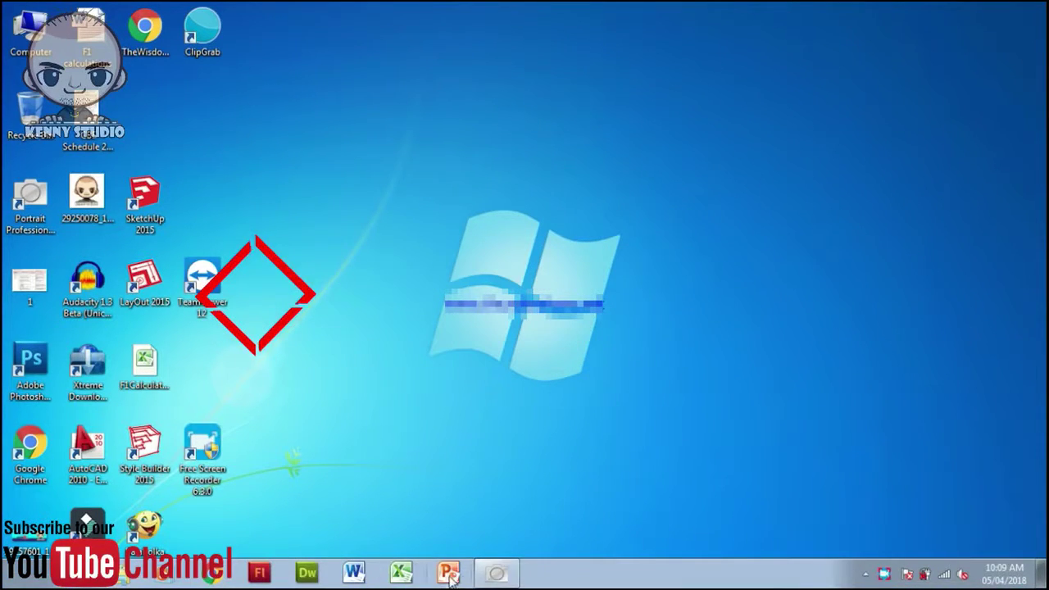
# - Bring the Portrait Professional window to the front, ready to open a photo
pyautogui.click(488, 576)
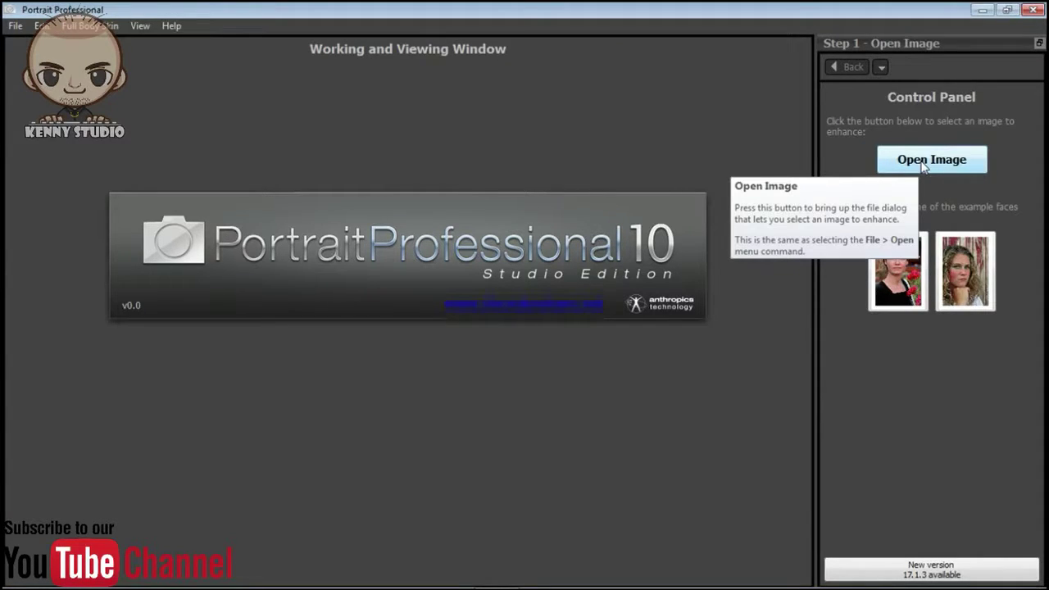
# - Open the photo pexels-photo-948873 from the Pictures folder for retouching
pyautogui.click(925, 162)
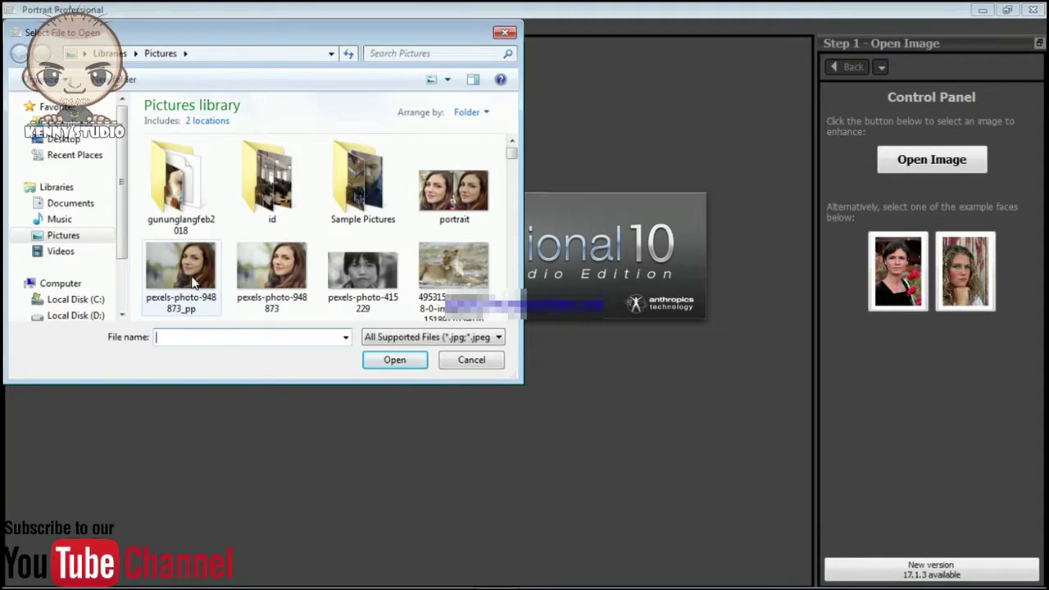
pyautogui.click(252, 271)
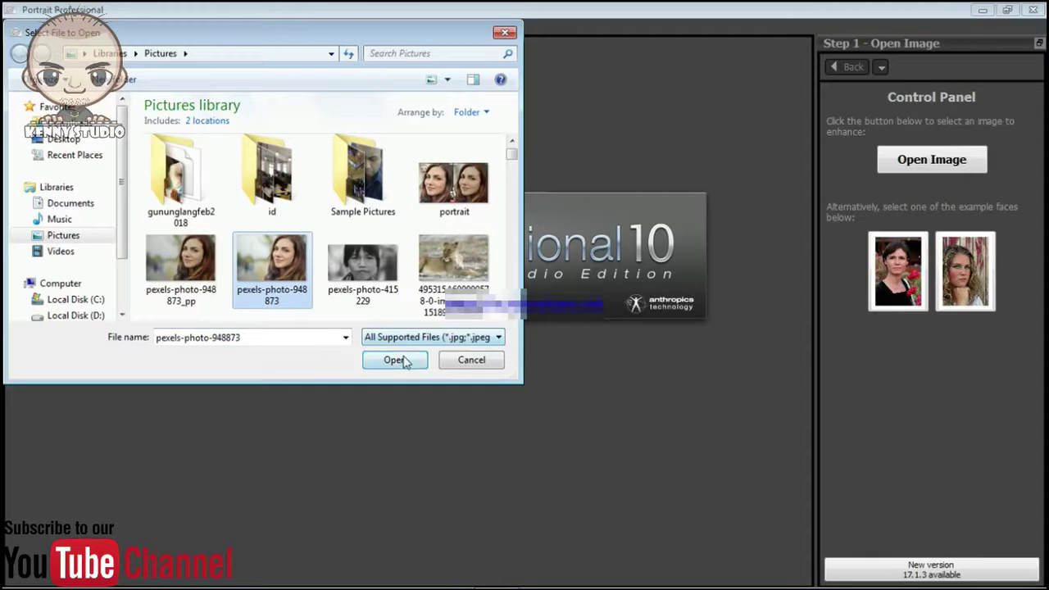
pyautogui.click(395, 361)
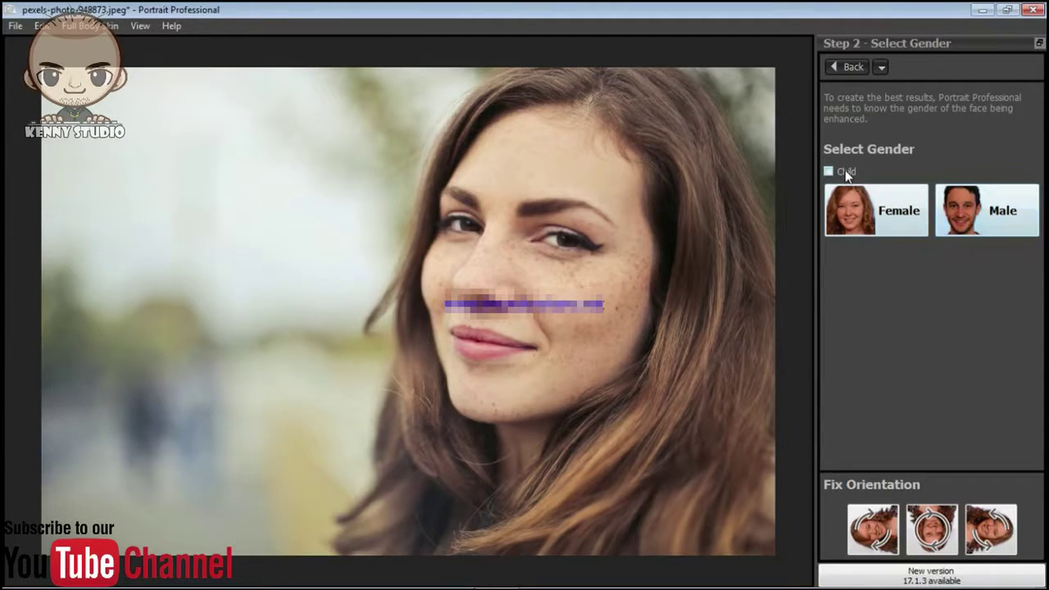
# - Mark the subject's face as Female
pyautogui.click(845, 215)
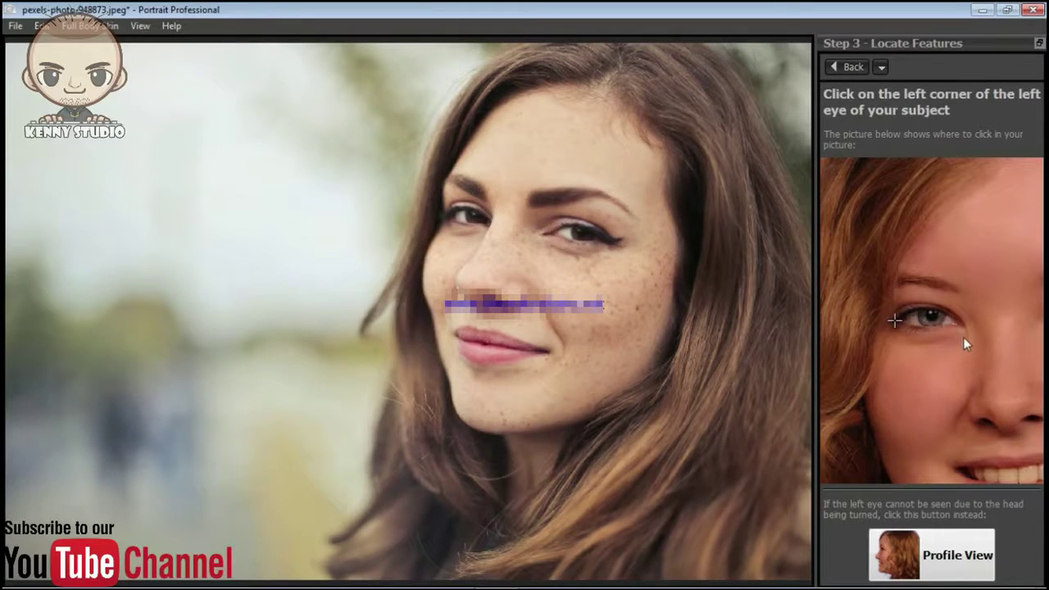
# - Place markers on both outer eye corners, the nose tip and both mouth corners
pyautogui.click(447, 215)
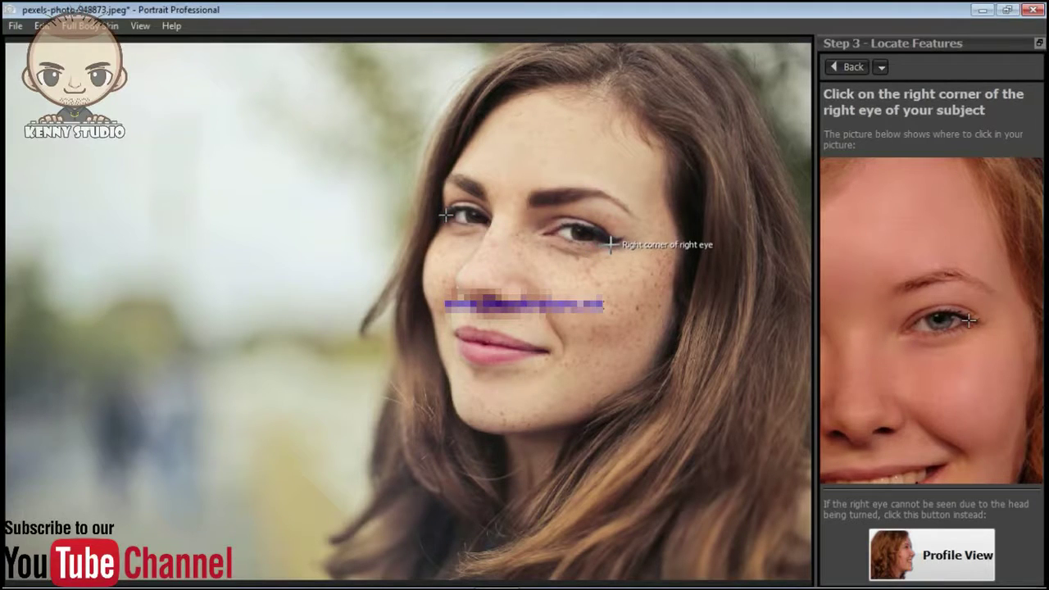
pyautogui.click(611, 243)
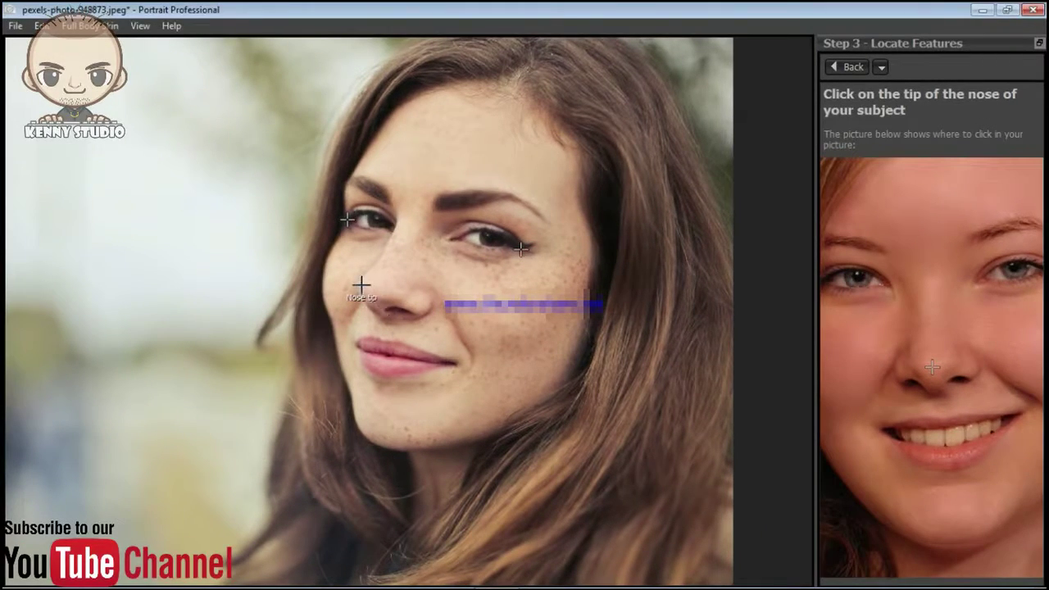
pyautogui.click(368, 287)
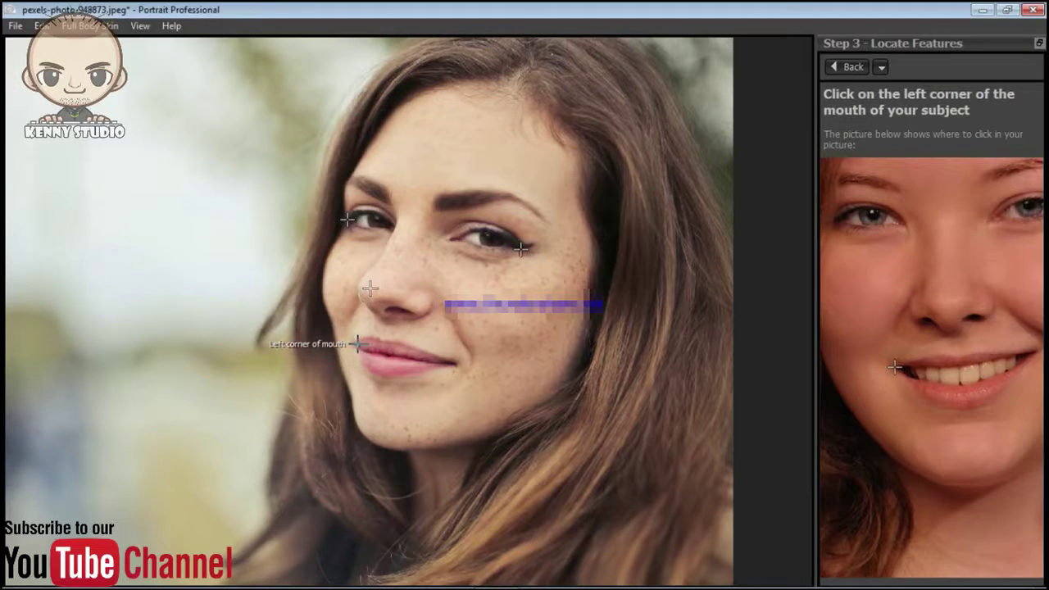
pyautogui.click(355, 345)
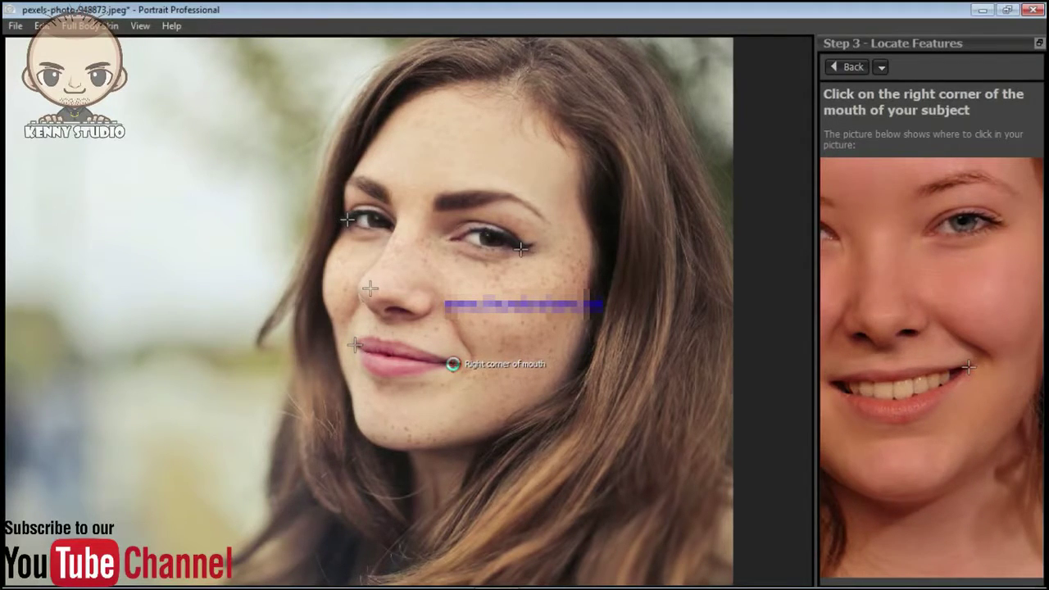
pyautogui.click(453, 364)
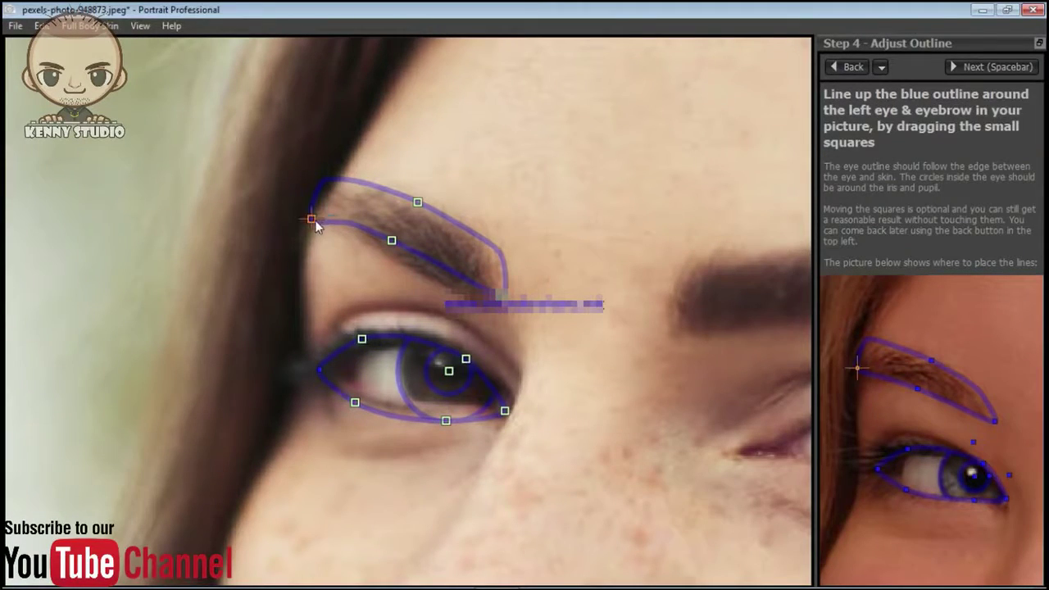
# - Fit the first eye and eyebrow outlines to her brow and lower lid
pyautogui.moveTo(312, 219); pyautogui.dragTo(329, 233)
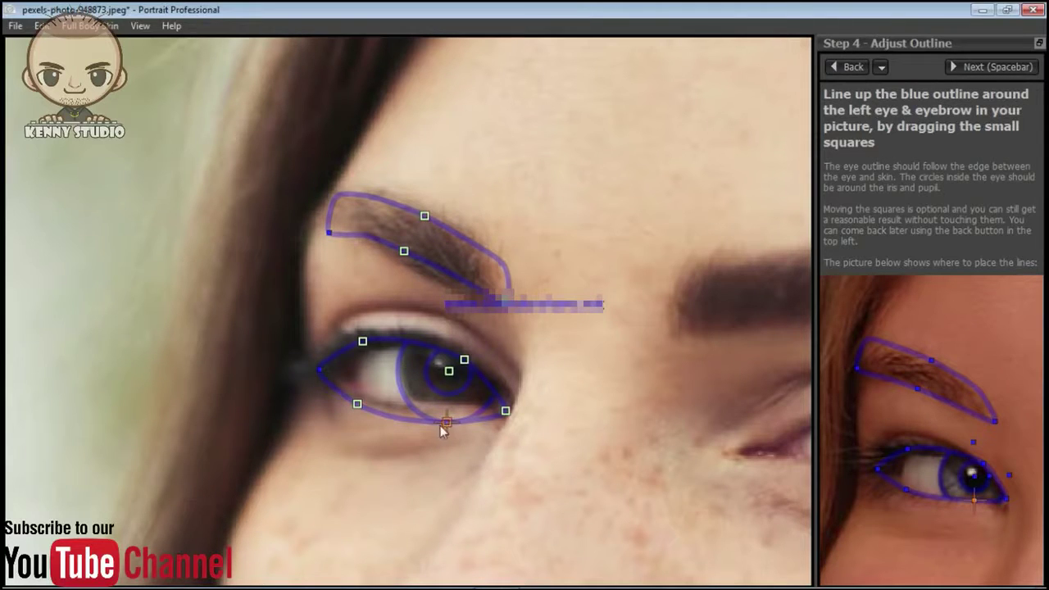
pyautogui.moveTo(444, 424); pyautogui.dragTo(455, 410)
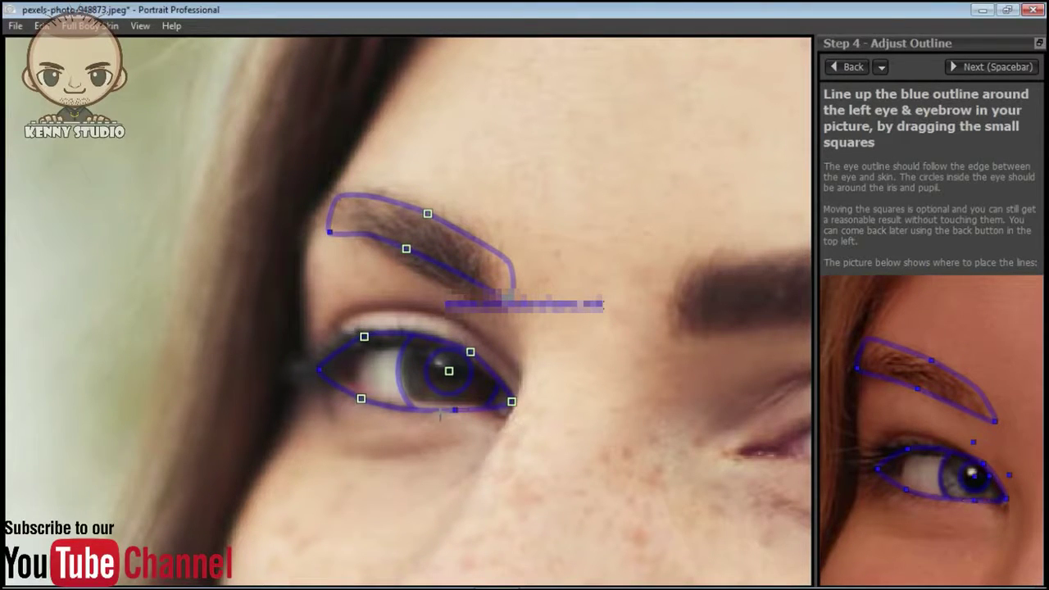
pyautogui.moveTo(360, 398); pyautogui.dragTo(362, 388)
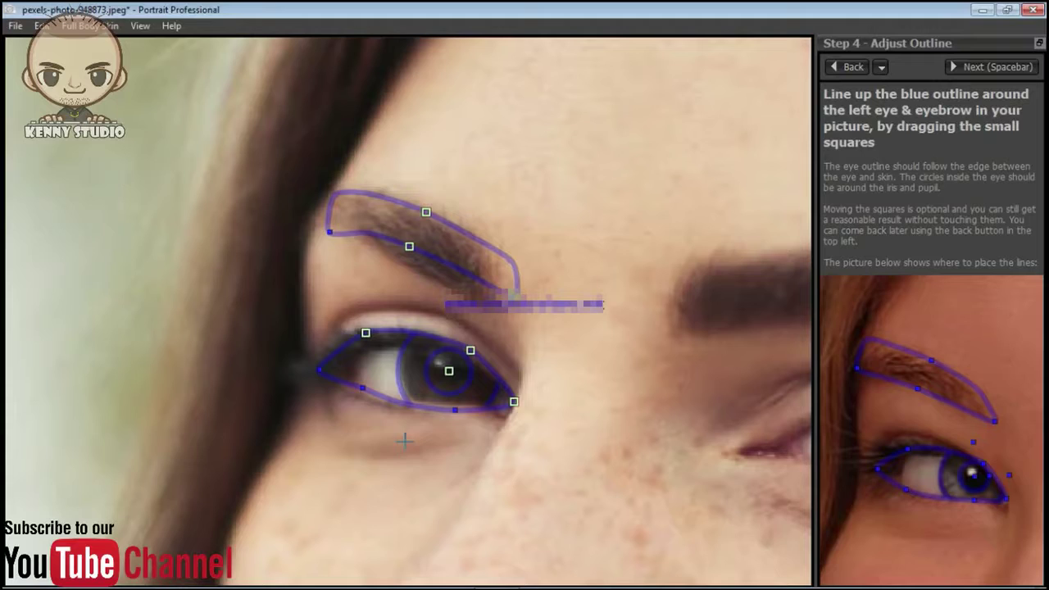
pyautogui.press('space')
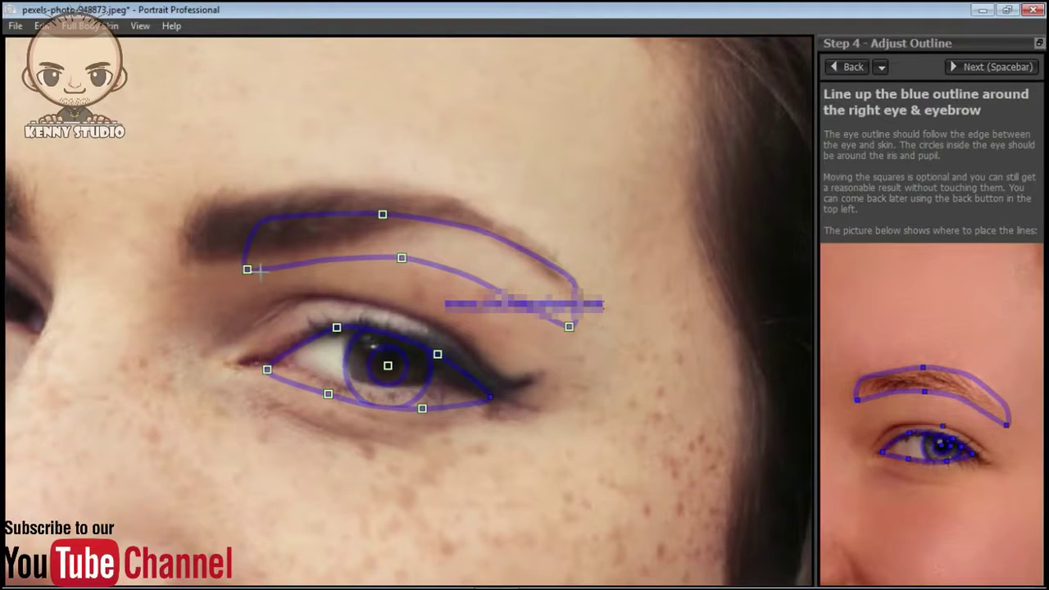
# - Fit the second eye and eyebrow outlines to her brow and lower lid
pyautogui.moveTo(247, 268); pyautogui.dragTo(187, 261)
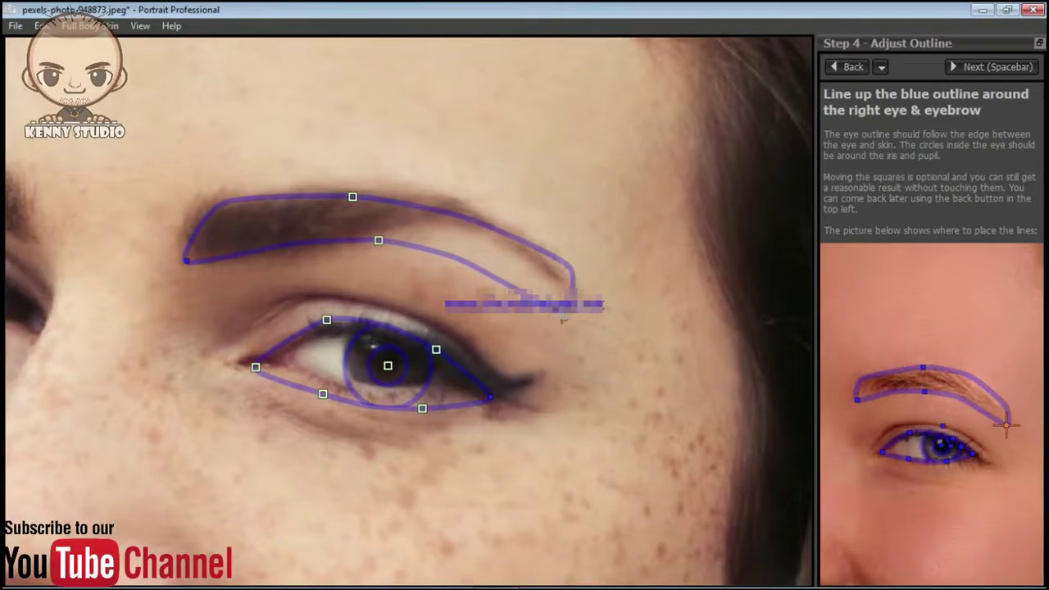
pyautogui.moveTo(564, 321); pyautogui.dragTo(550, 275)
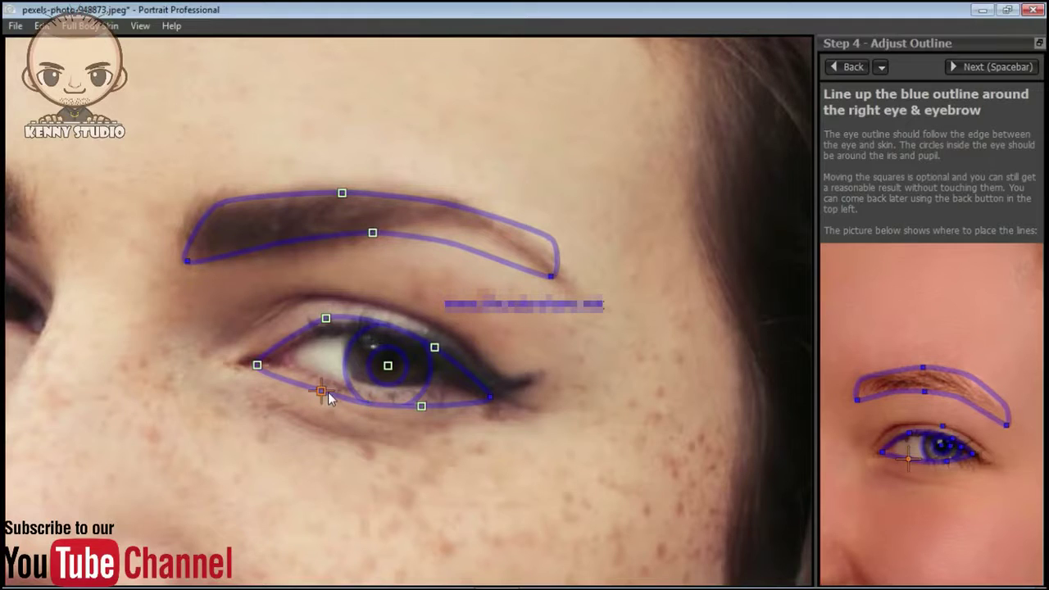
pyautogui.moveTo(323, 391); pyautogui.dragTo(337, 384)
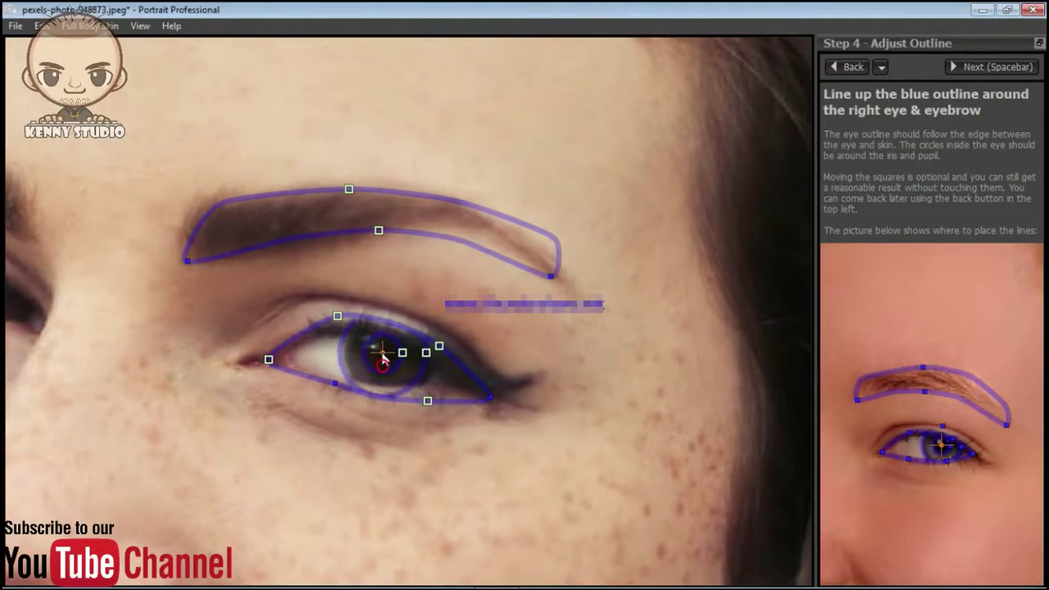
pyautogui.press('space')
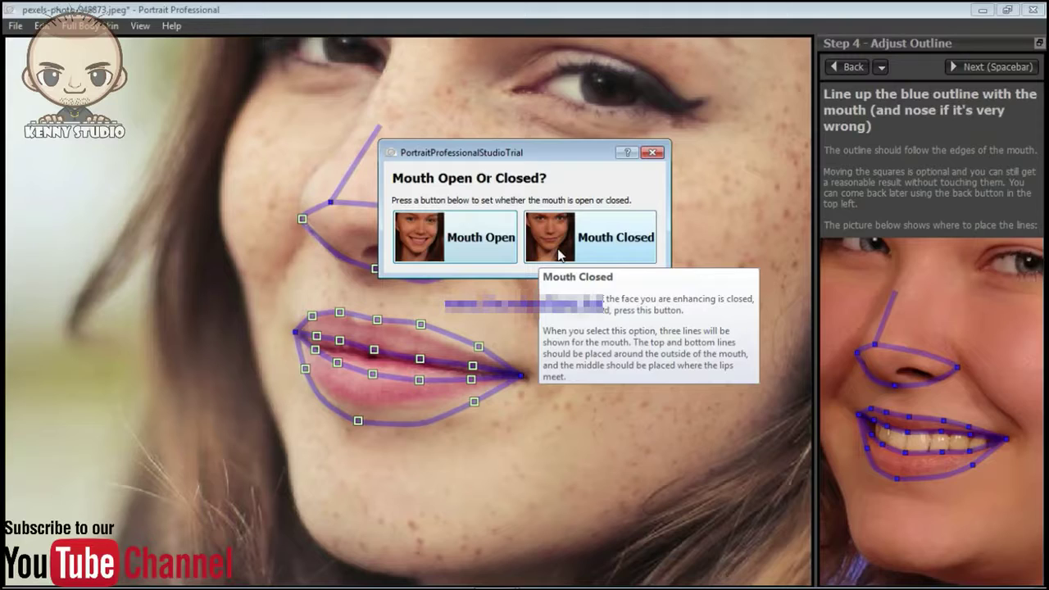
# - Set Mouth Closed and fit the lip and nose outlines to her lips and nostrils
pyautogui.click(560, 246)
pyautogui.moveTo(359, 421); pyautogui.dragTo(359, 404)
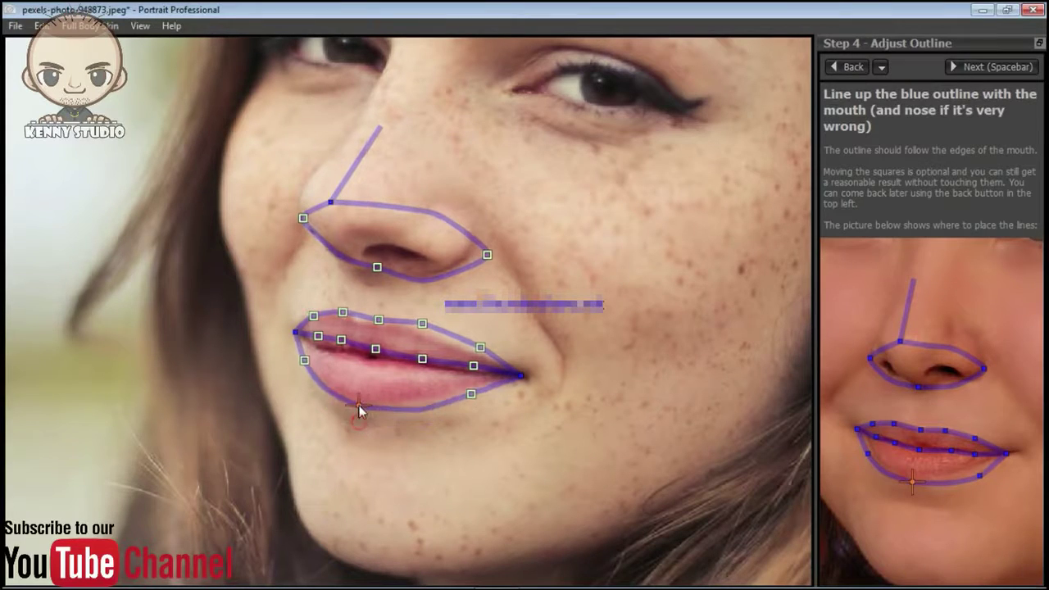
pyautogui.moveTo(375, 320); pyautogui.dragTo(364, 321)
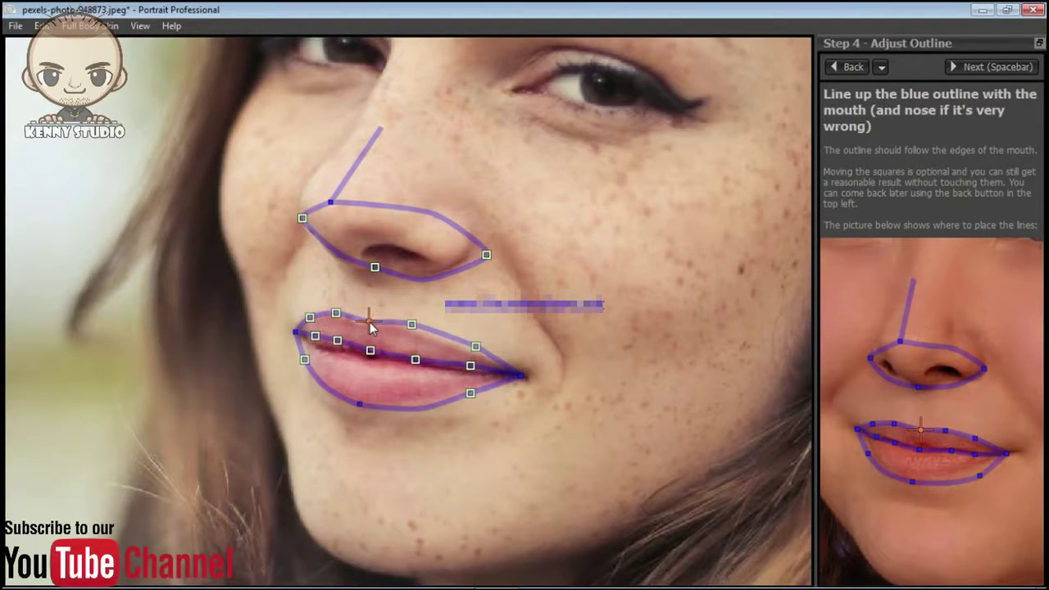
pyautogui.moveTo(302, 219)
pyautogui.mouseDown()
pyautogui.moveTo(330, 201)
pyautogui.moveTo(301, 212)
pyautogui.mouseUp()
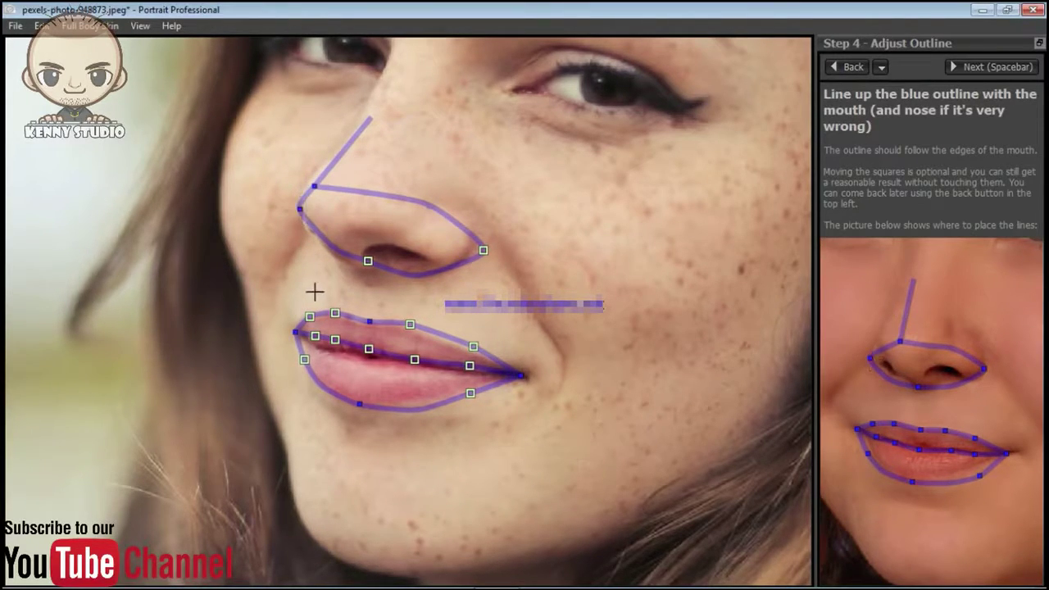
pyautogui.moveTo(366, 263); pyautogui.dragTo(351, 261)
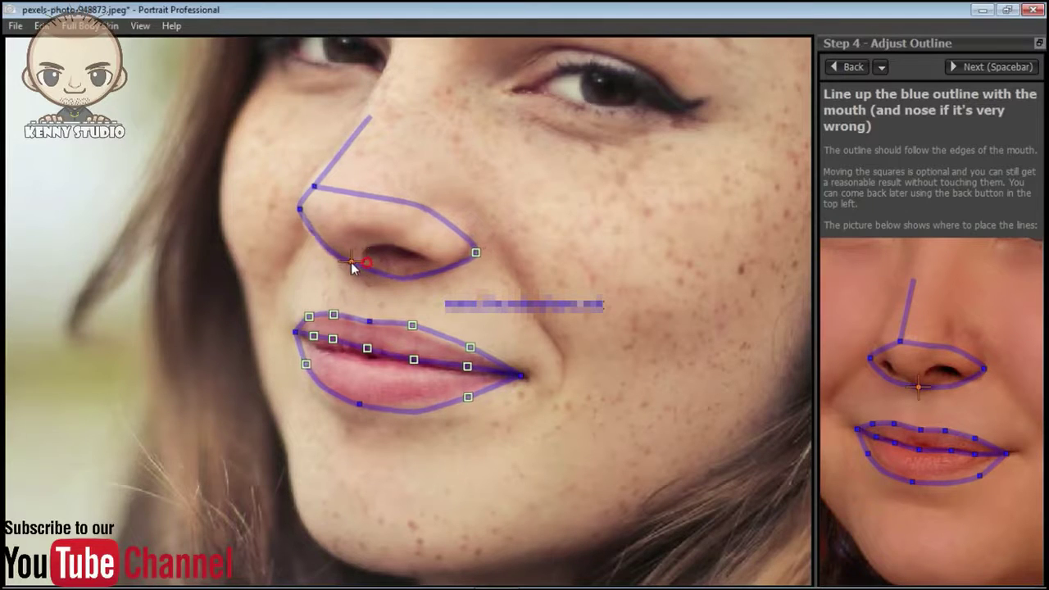
# - Pull the face outline out to the cheek edge and run the enhancement
pyautogui.press('space')
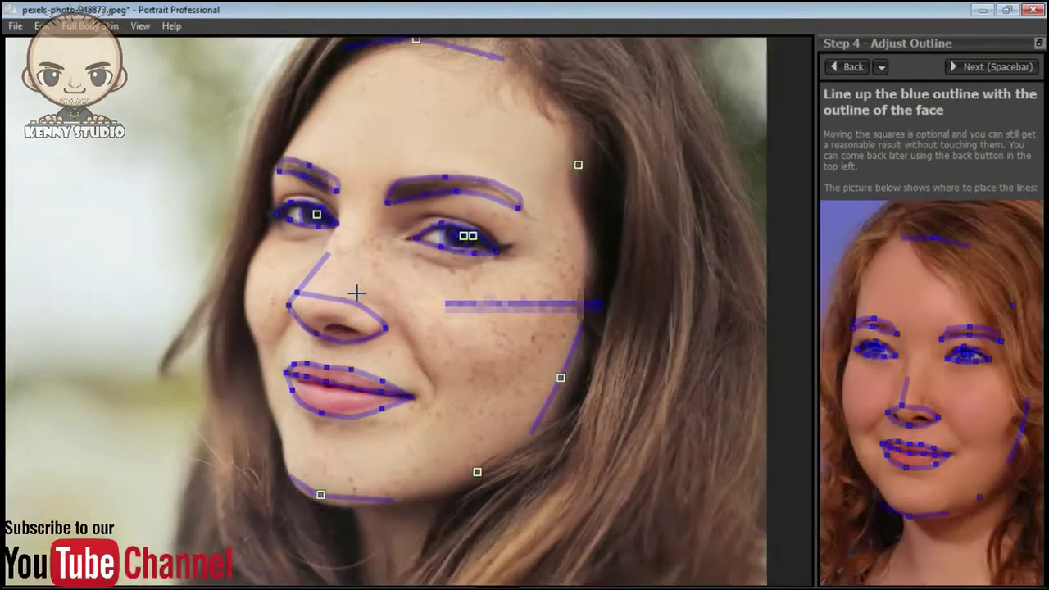
pyautogui.moveTo(524, 383); pyautogui.dragTo(530, 386)
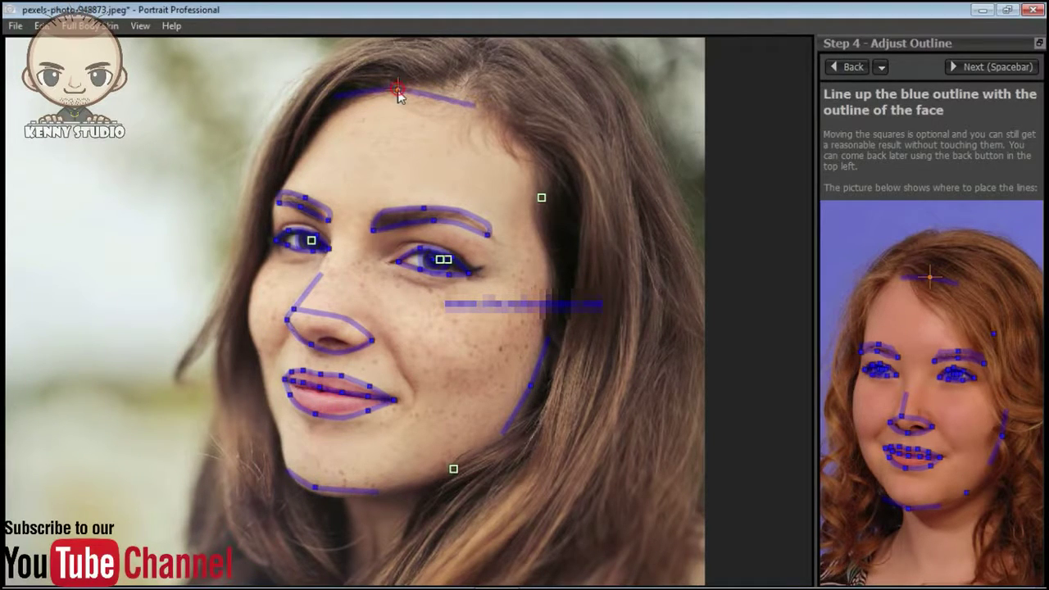
pyautogui.press('space')
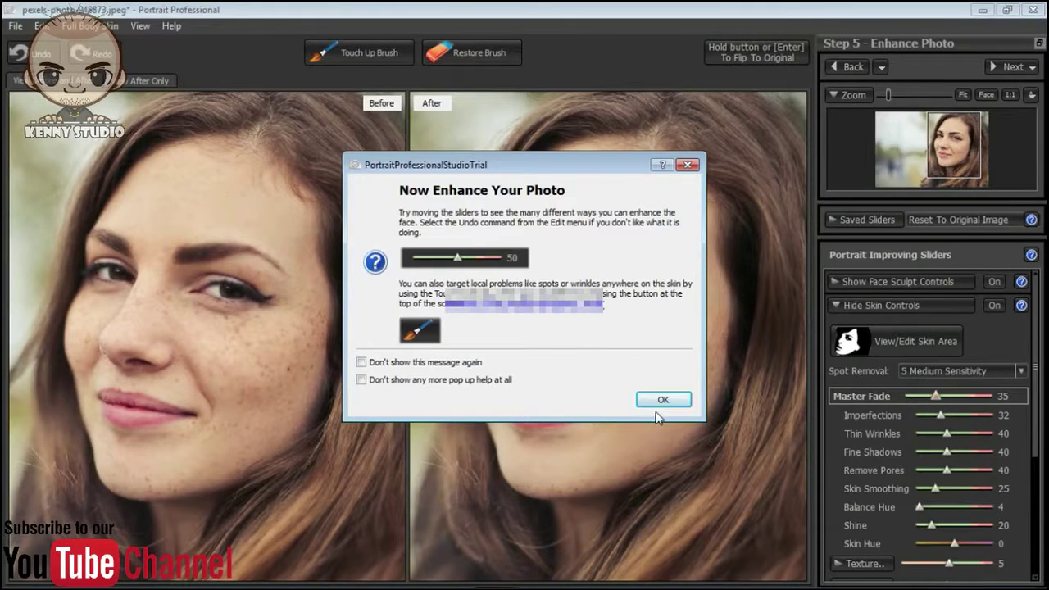
# - Dismiss the Now Enhance Your Photo tips dialog
pyautogui.click(662, 401)
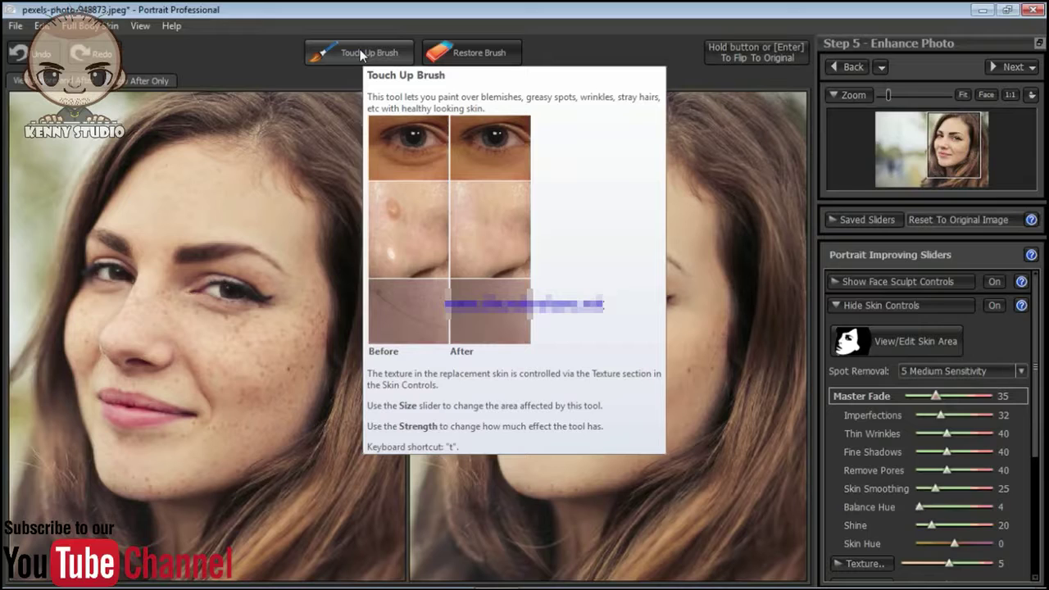
# - Paint healthy skin over blemishes on cheek, jaw, under-eye and chin, then collapse skin settings
pyautogui.click(360, 49)
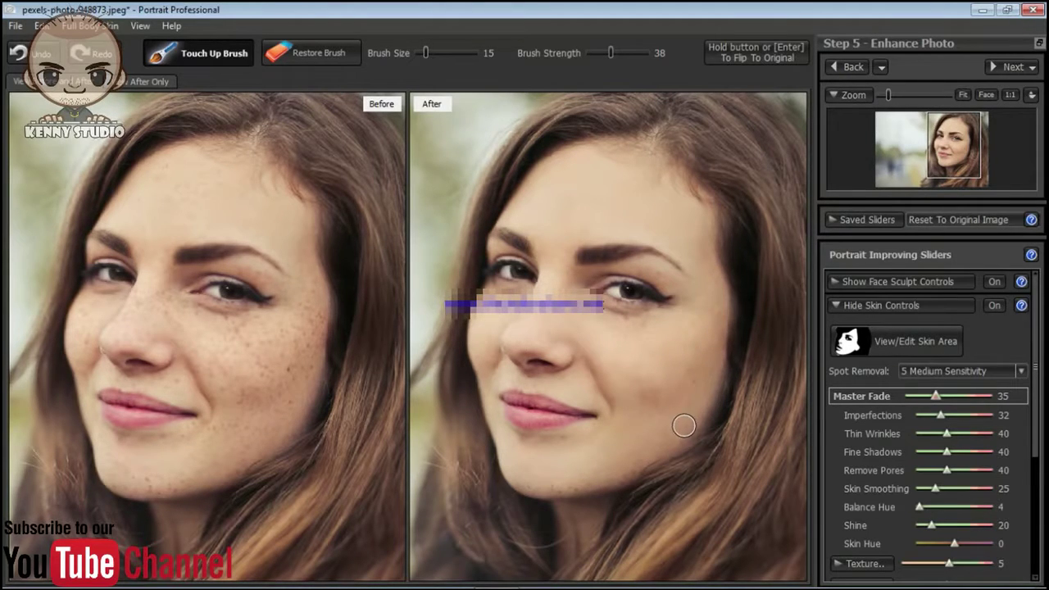
pyautogui.moveTo(695, 384); pyautogui.dragTo(651, 457)
pyautogui.moveTo(584, 486); pyautogui.dragTo(530, 483)
pyautogui.moveTo(599, 318)
pyautogui.mouseDown()
pyautogui.moveTo(628, 316)
pyautogui.moveTo(615, 319)
pyautogui.mouseUp()
pyautogui.moveTo(669, 277); pyautogui.dragTo(686, 287)
pyautogui.moveTo(599, 441)
pyautogui.mouseDown()
pyautogui.moveTo(546, 468)
pyautogui.moveTo(546, 484)
pyautogui.mouseUp()
pyautogui.click(835, 307)
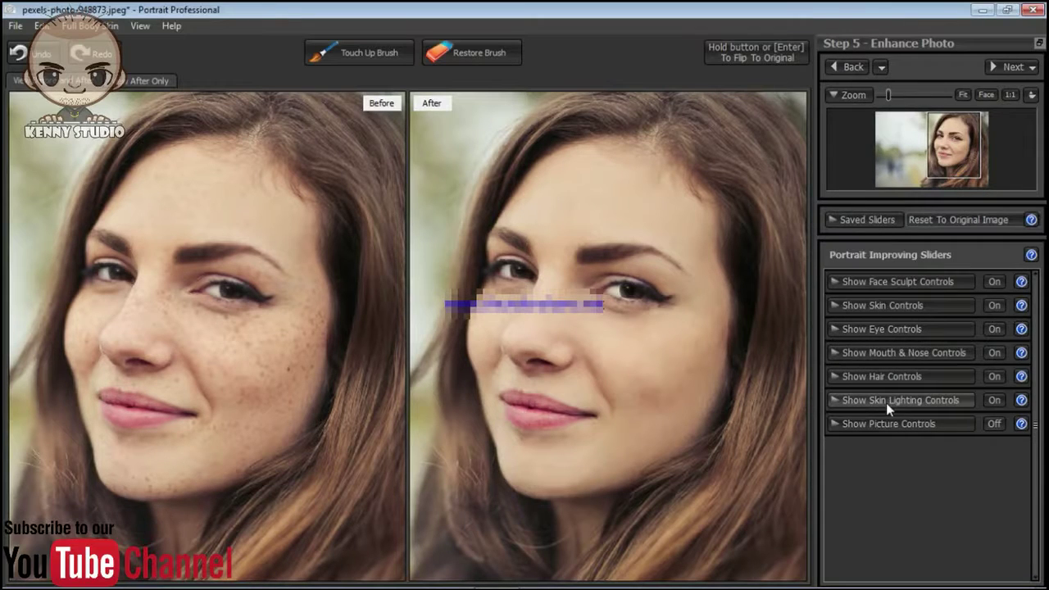
# - Raise the skin Master Fade to about 69 and fold the skin controls away
pyautogui.click(877, 308)
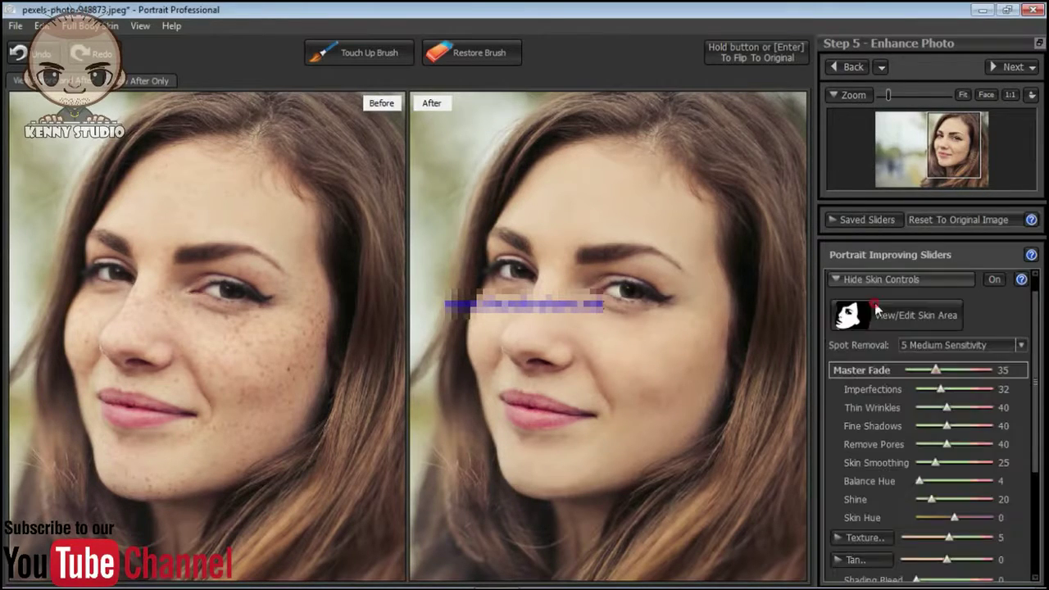
pyautogui.moveTo(939, 373); pyautogui.dragTo(968, 376)
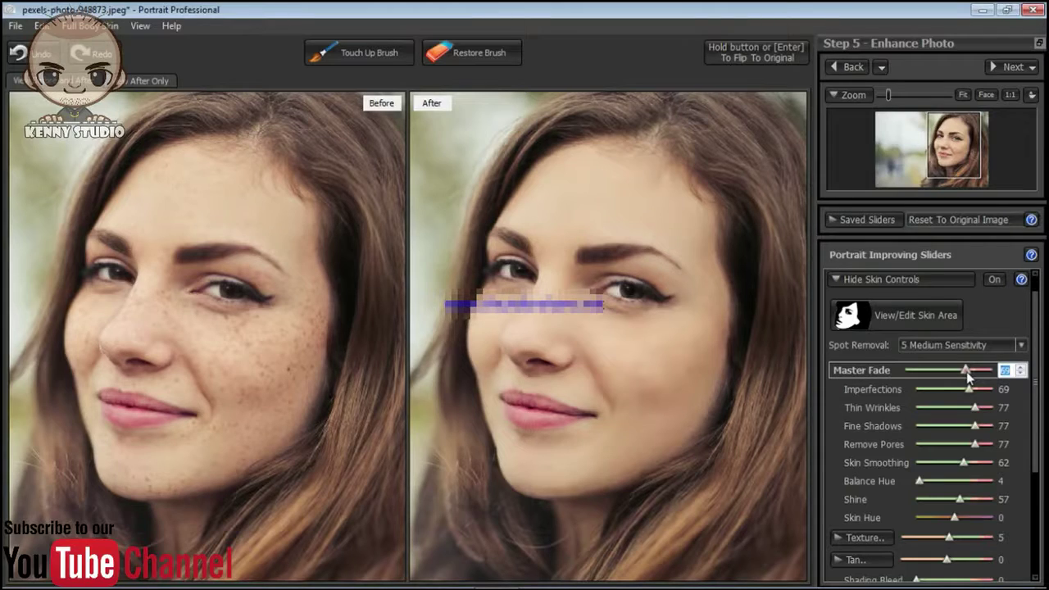
pyautogui.moveTo(966, 371); pyautogui.dragTo(967, 373)
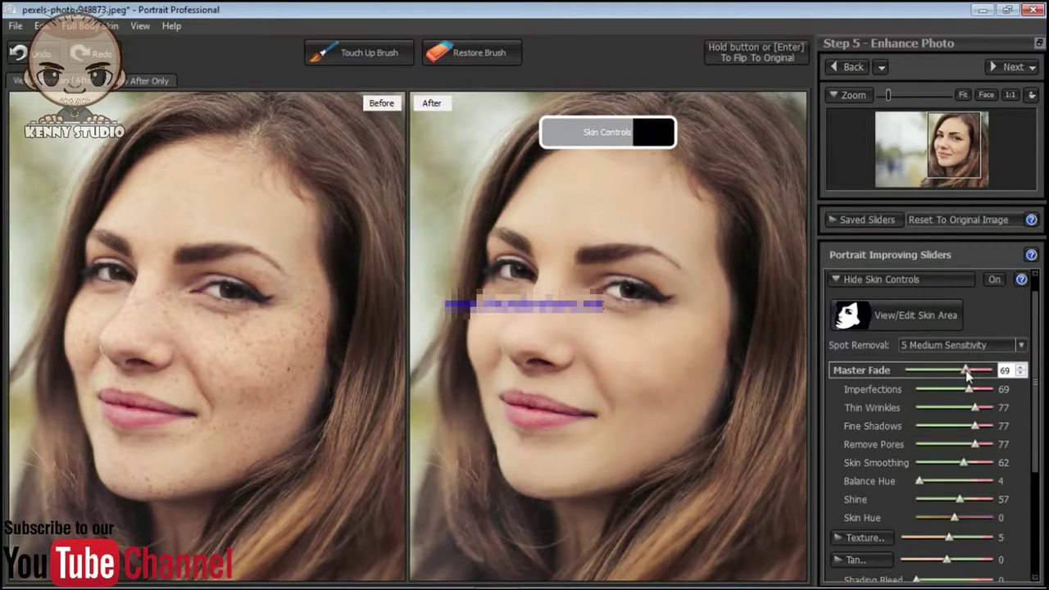
pyautogui.click(852, 280)
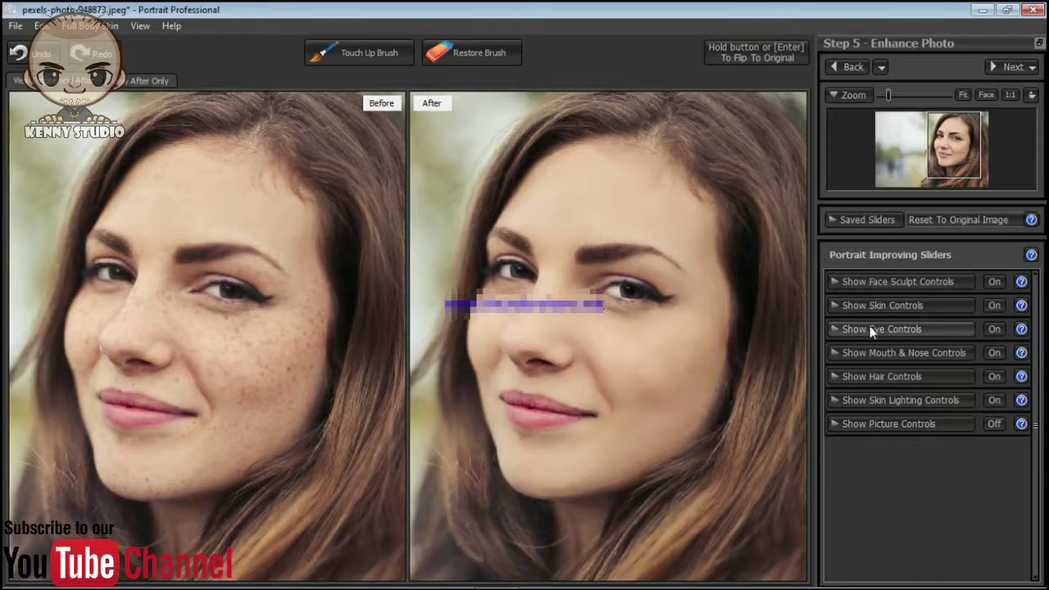
# - Nudge up the Face Sculpt Master Fade and fold its controls away
pyautogui.click(885, 282)
pyautogui.moveTo(939, 314)
pyautogui.mouseDown()
pyautogui.moveTo(924, 323)
pyautogui.moveTo(955, 328)
pyautogui.mouseUp()
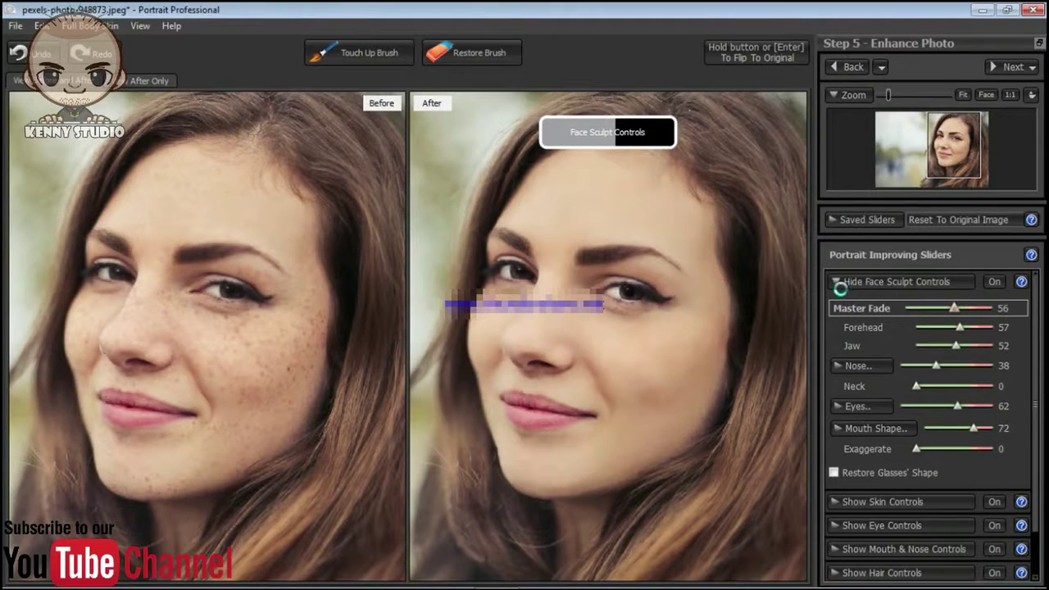
pyautogui.click(839, 280)
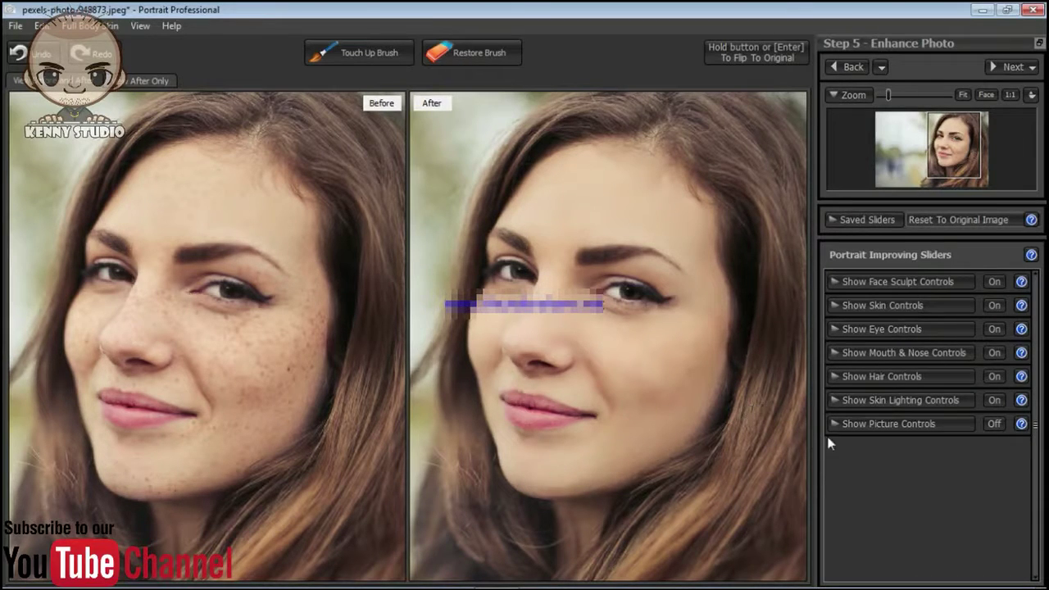
# - Give the hair Shine 44, a redder tint and Vibrance 51
pyautogui.click(908, 376)
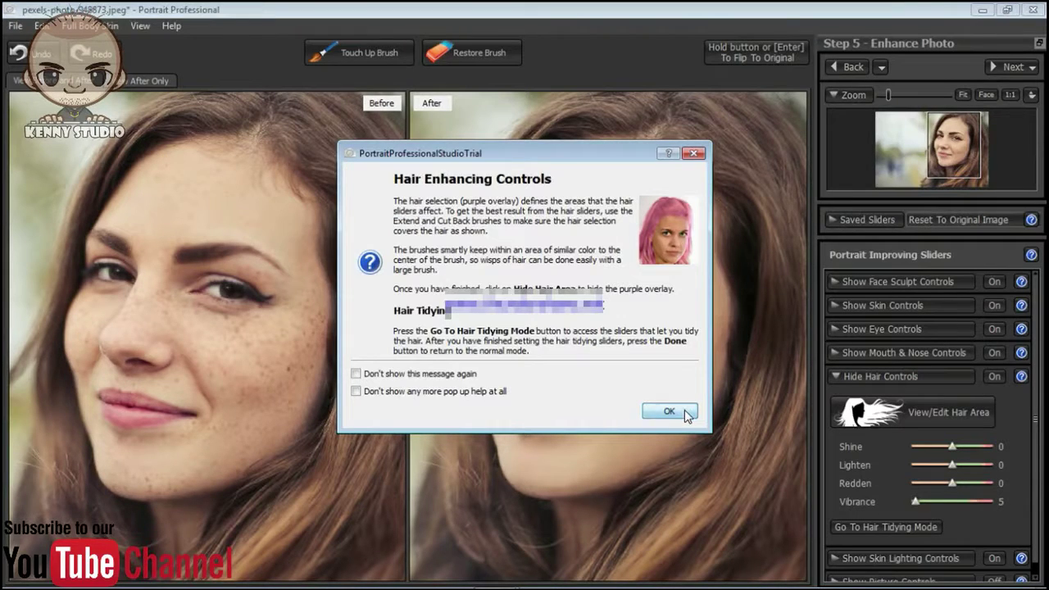
pyautogui.click(675, 412)
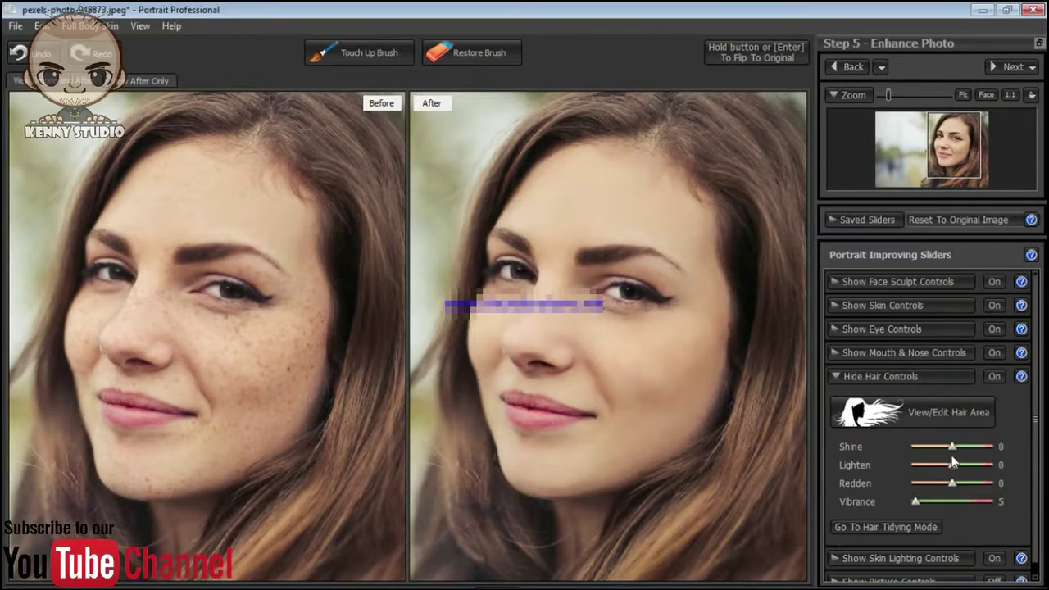
pyautogui.moveTo(951, 447); pyautogui.dragTo(971, 446)
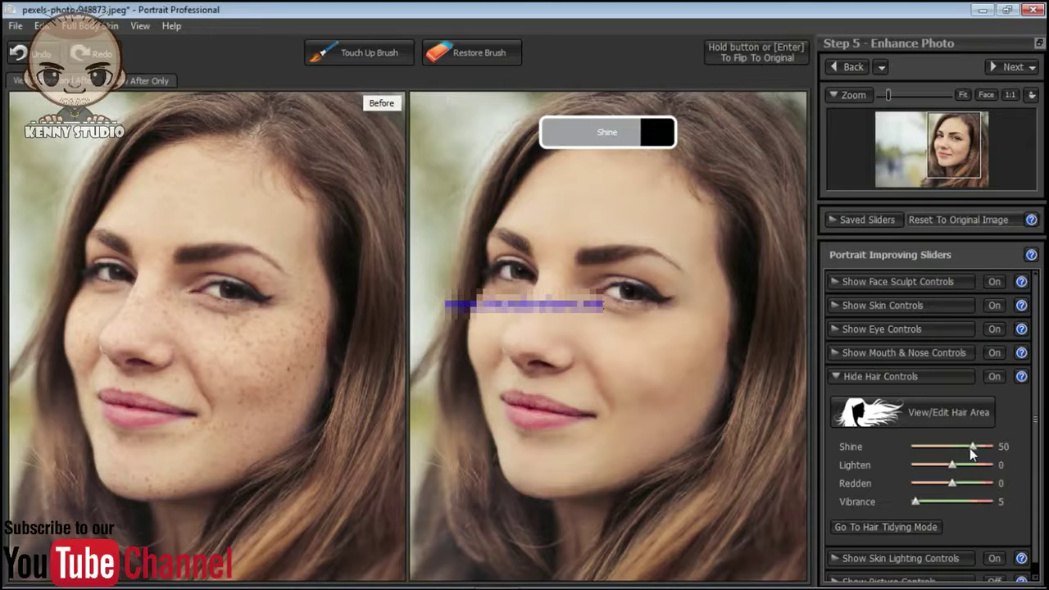
pyautogui.moveTo(951, 484)
pyautogui.mouseDown()
pyautogui.moveTo(987, 484)
pyautogui.moveTo(973, 484)
pyautogui.mouseUp()
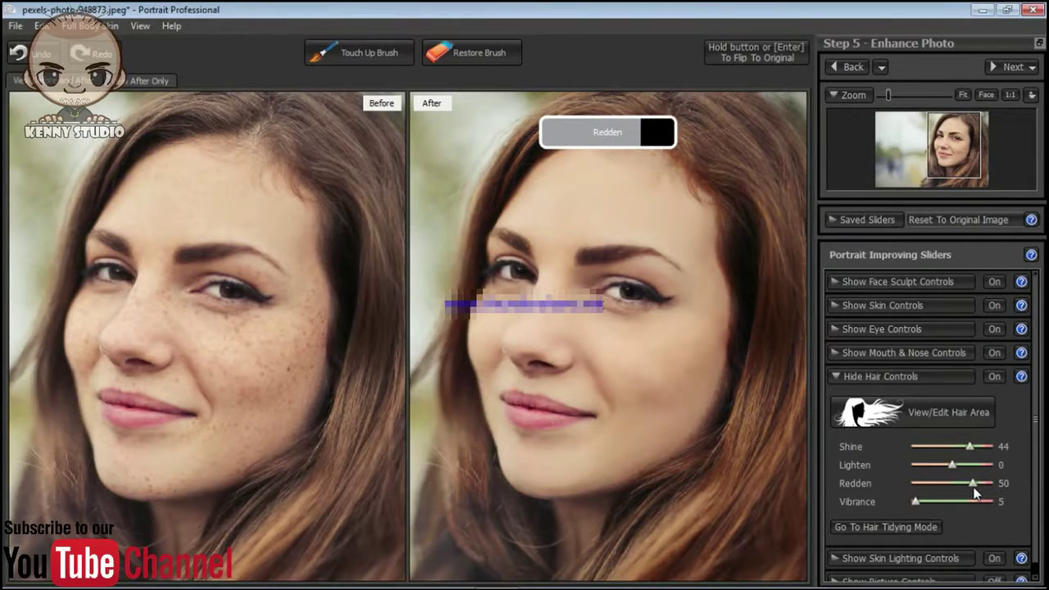
pyautogui.moveTo(915, 501); pyautogui.dragTo(952, 502)
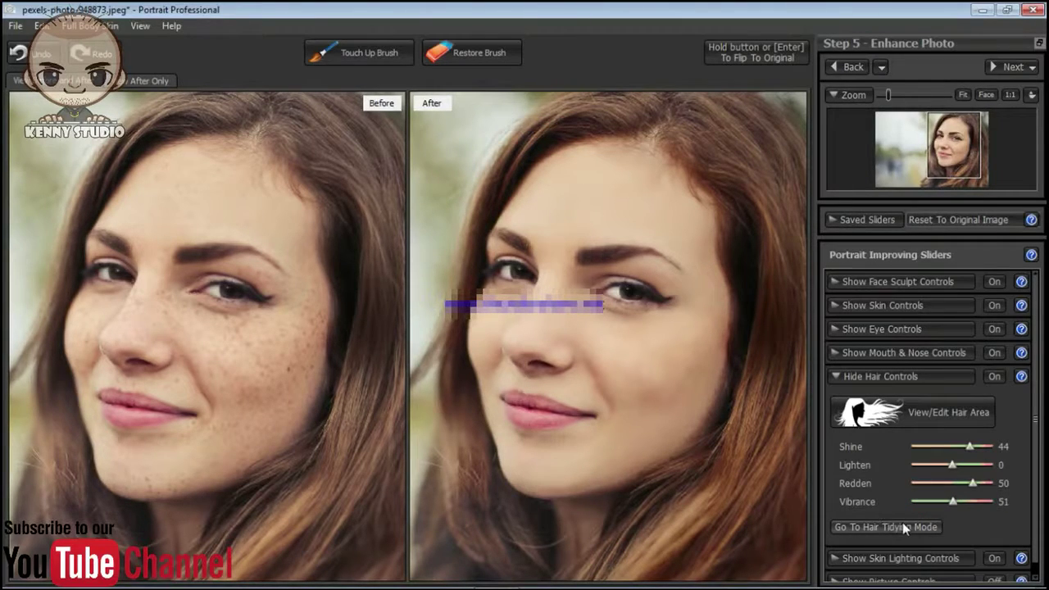
# - Tidy the hair with Fill Hair Shadows 46 and Smooth Hair 83, then confirm
pyautogui.click(881, 527)
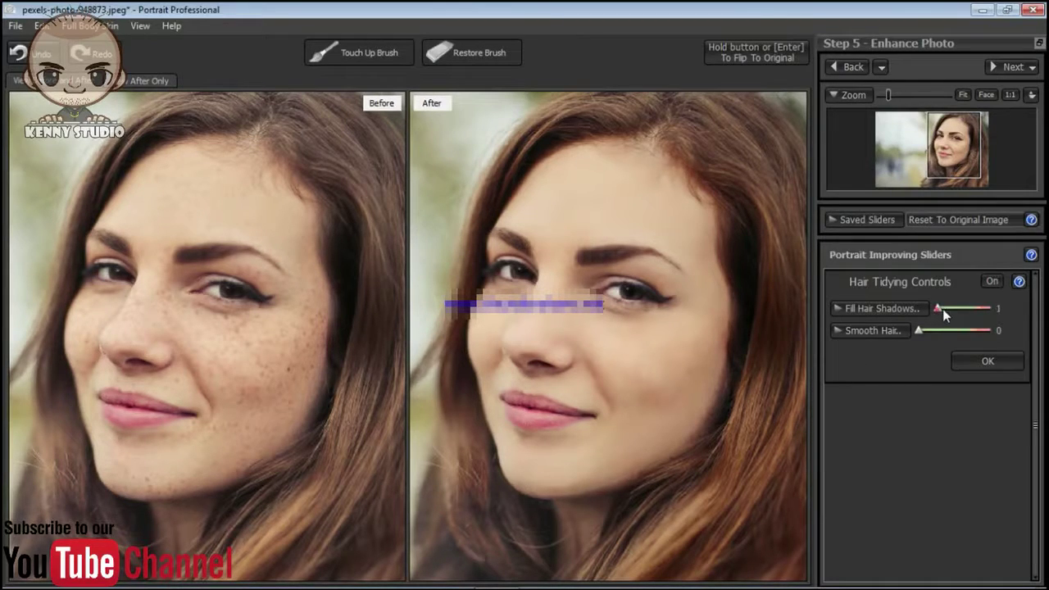
pyautogui.moveTo(942, 309)
pyautogui.mouseDown()
pyautogui.moveTo(961, 309)
pyautogui.moveTo(966, 339)
pyautogui.mouseUp()
pyautogui.click(976, 331)
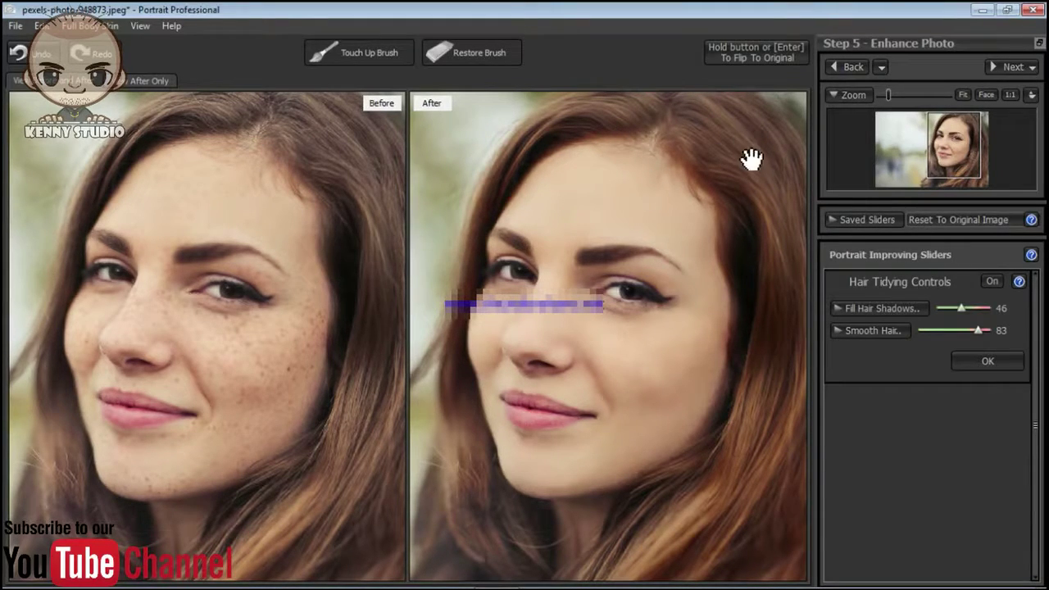
pyautogui.click(987, 360)
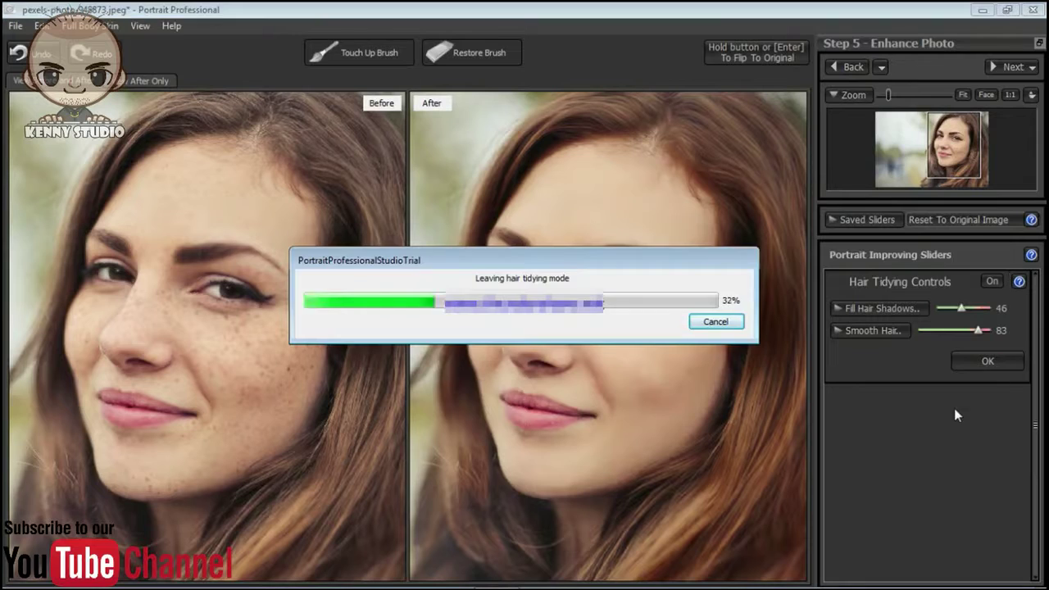
# - Raise the eye Master Fade to 46
pyautogui.click(891, 334)
pyautogui.moveTo(927, 354); pyautogui.dragTo(945, 354)
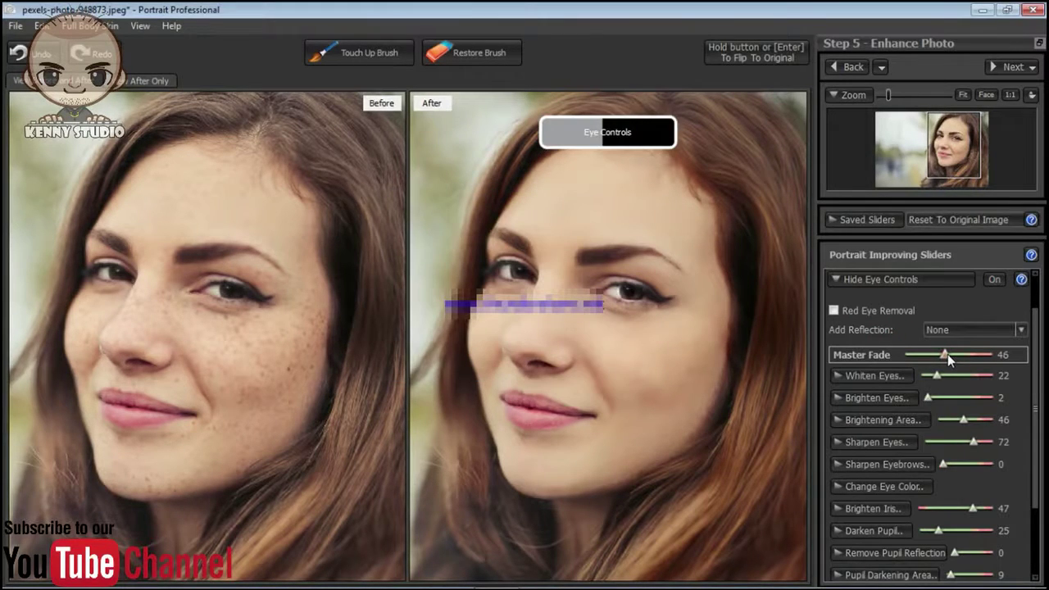
pyautogui.click(369, 53)
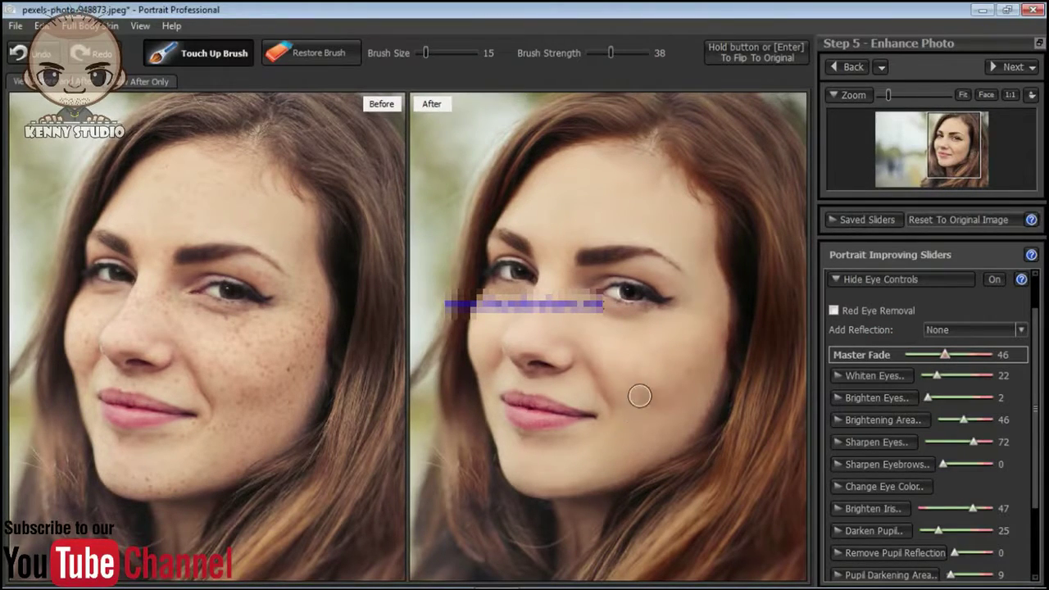
pyautogui.click(881, 279)
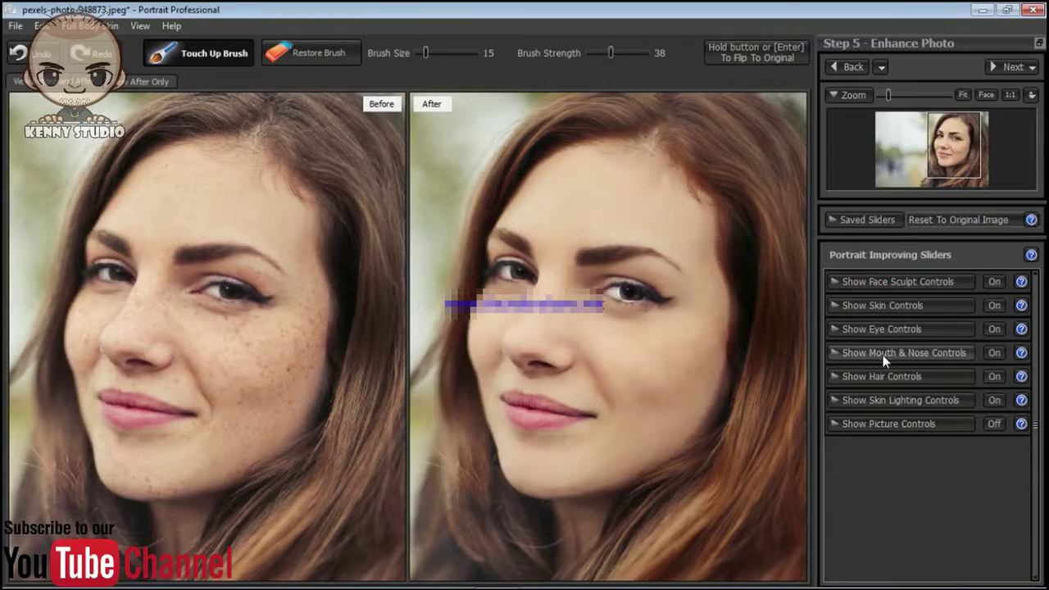
# - Set the lips to Lip Saturation 77 and Lip Hue 21
pyautogui.click(882, 352)
pyautogui.moveTo(942, 383); pyautogui.dragTo(890, 386)
pyautogui.moveTo(961, 402); pyautogui.dragTo(982, 401)
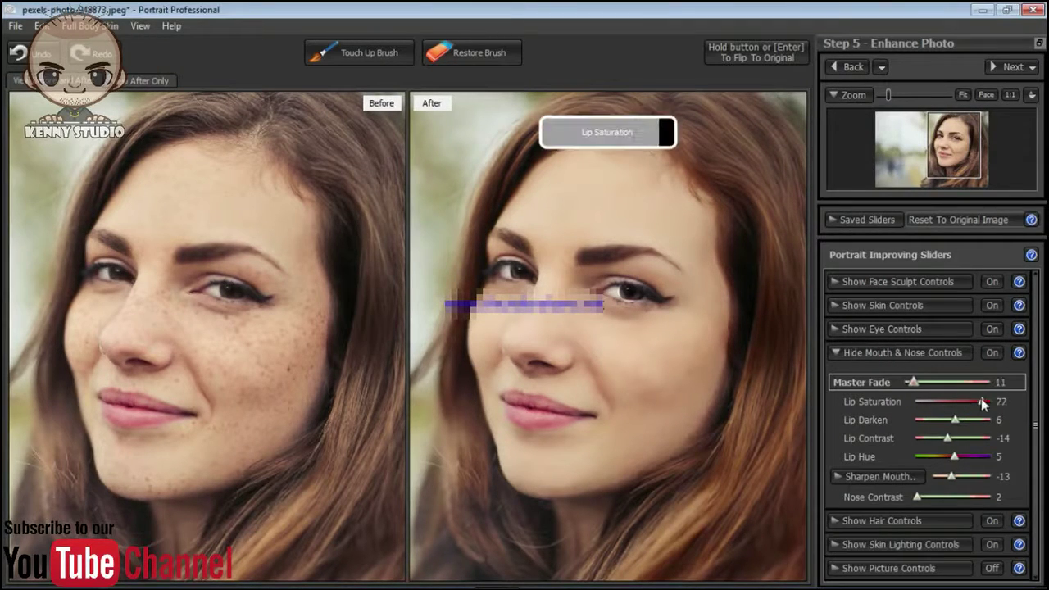
pyautogui.moveTo(954, 457)
pyautogui.mouseDown()
pyautogui.moveTo(979, 457)
pyautogui.moveTo(960, 457)
pyautogui.mouseUp()
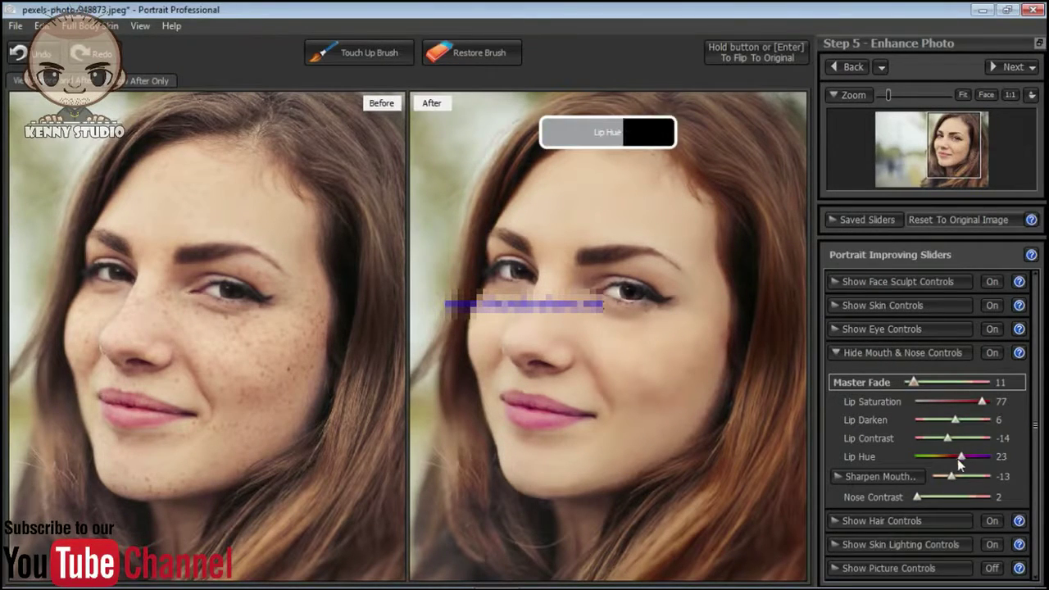
pyautogui.click(842, 352)
# - Adjust an eye slider again, then switch on the overall Picture Controls
pyautogui.click(844, 328)
pyautogui.press('Return')
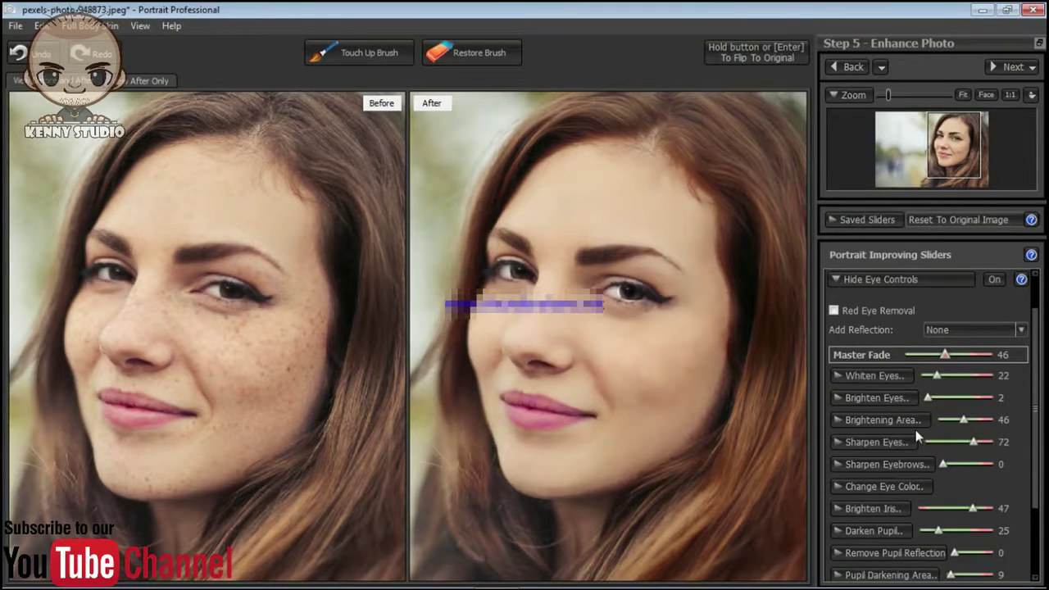
pyautogui.scroll(-3, 915, 429)
pyautogui.moveTo(951, 471); pyautogui.dragTo(942, 472)
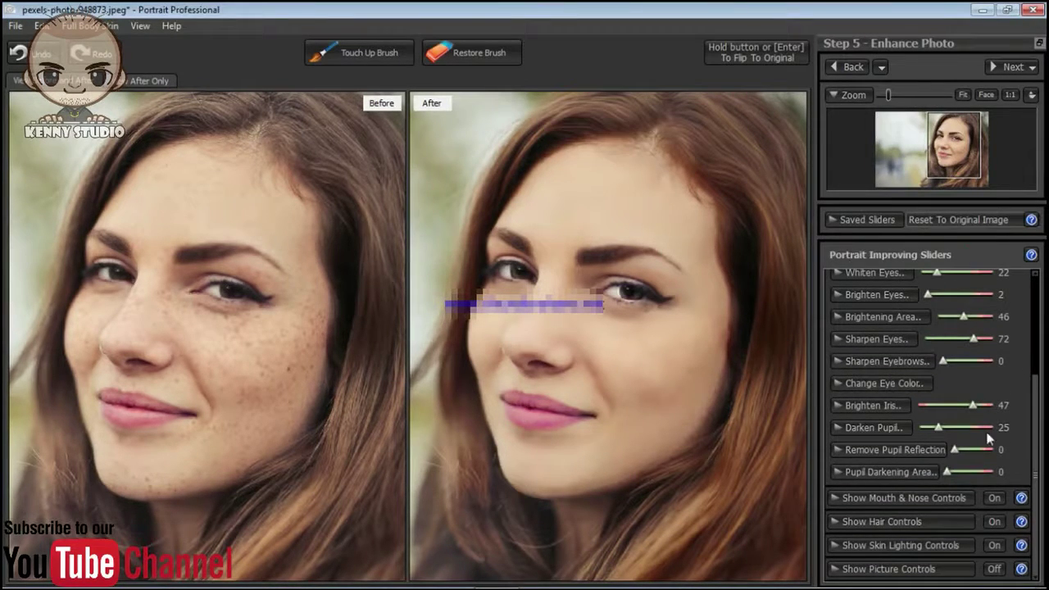
pyautogui.scroll(5, 902, 393)
pyautogui.click(856, 328)
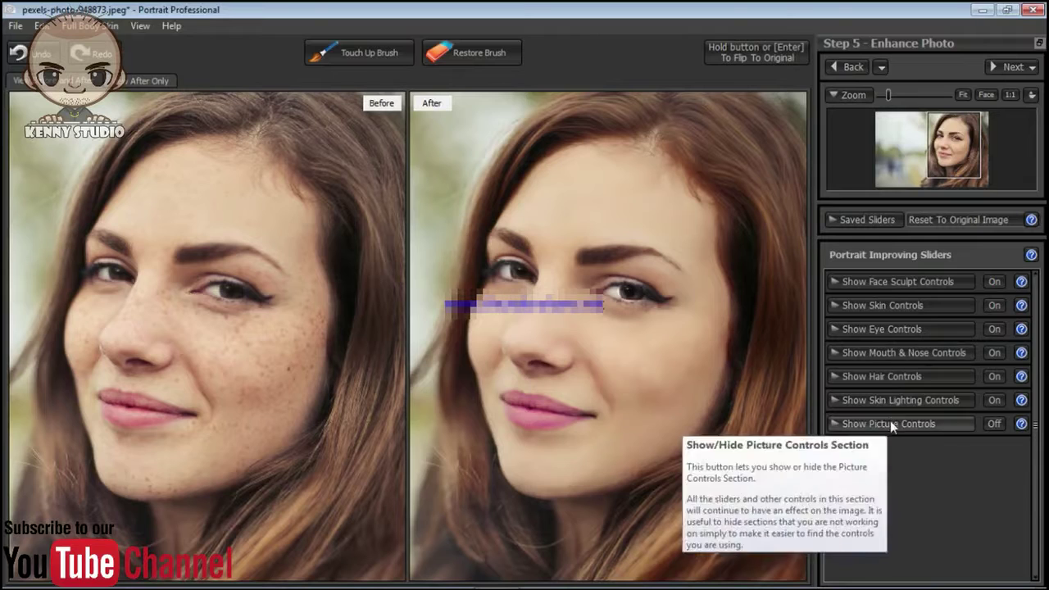
pyautogui.click(890, 422)
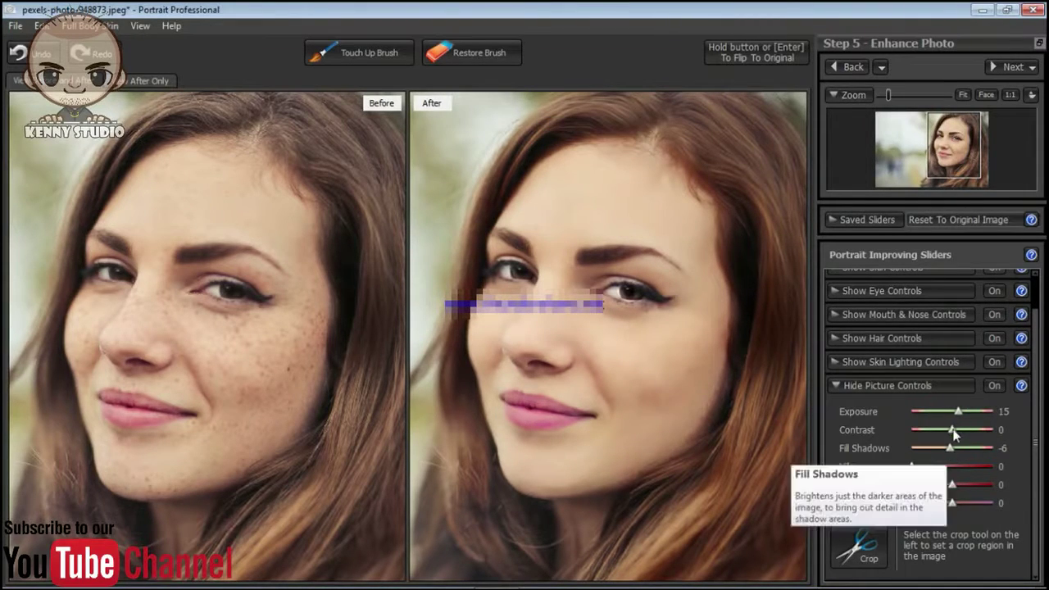
pyautogui.click(894, 385)
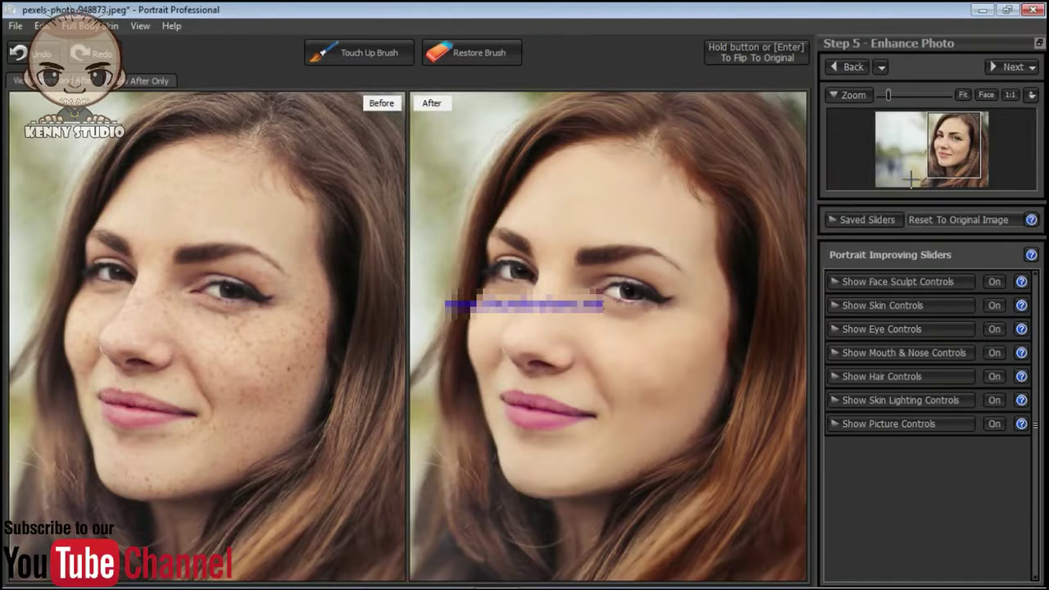
pyautogui.click(1020, 67)
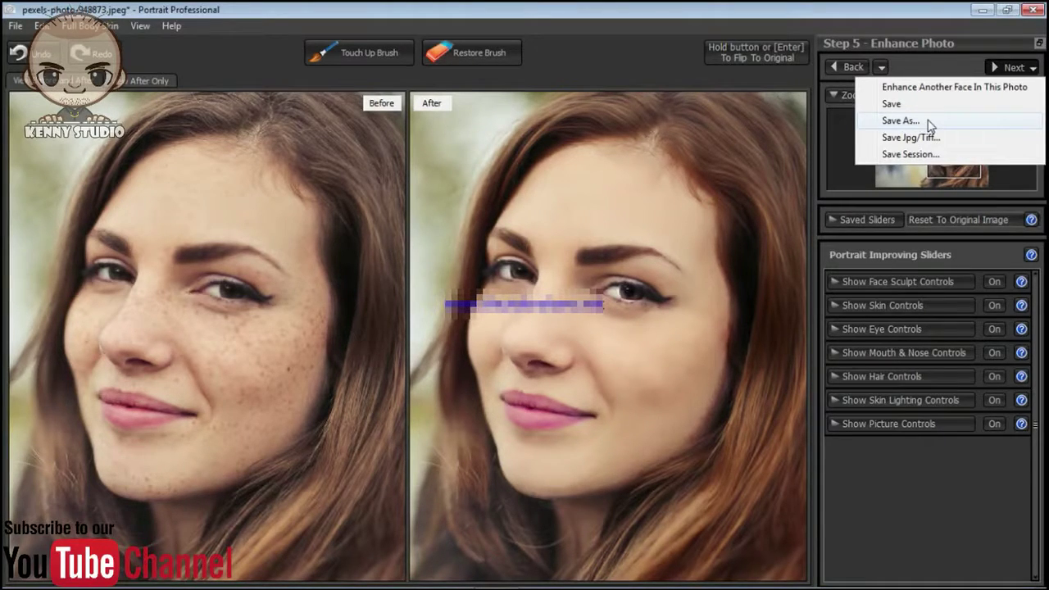
pyautogui.click(900, 121)
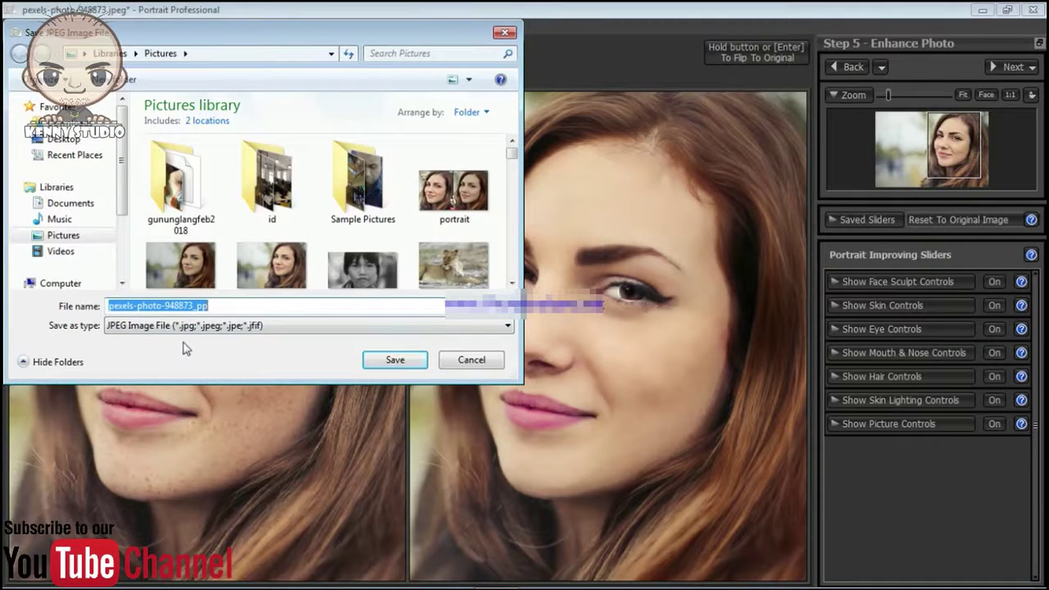
pyautogui.click(460, 363)
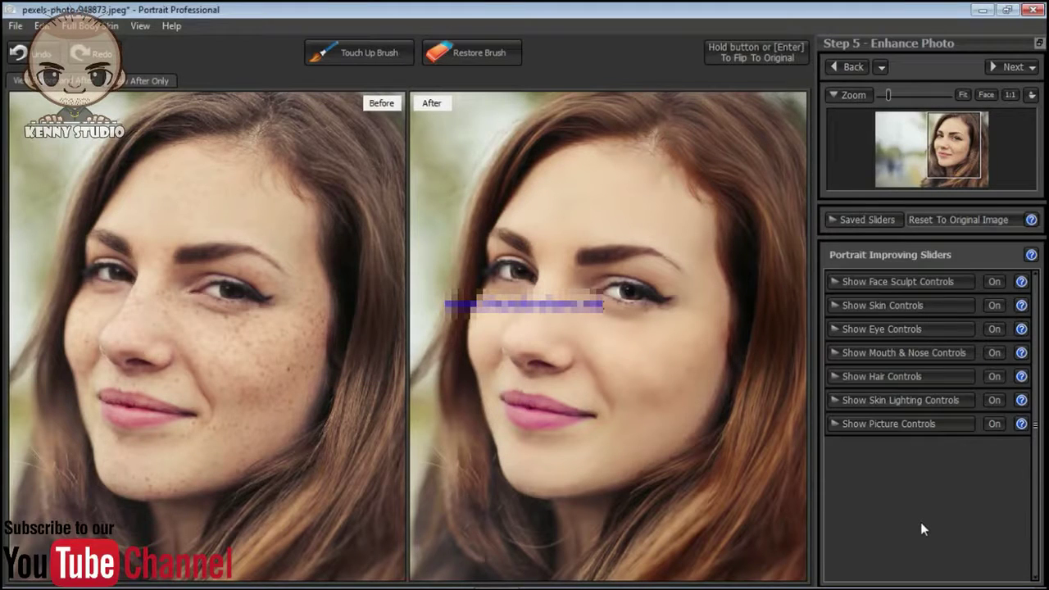